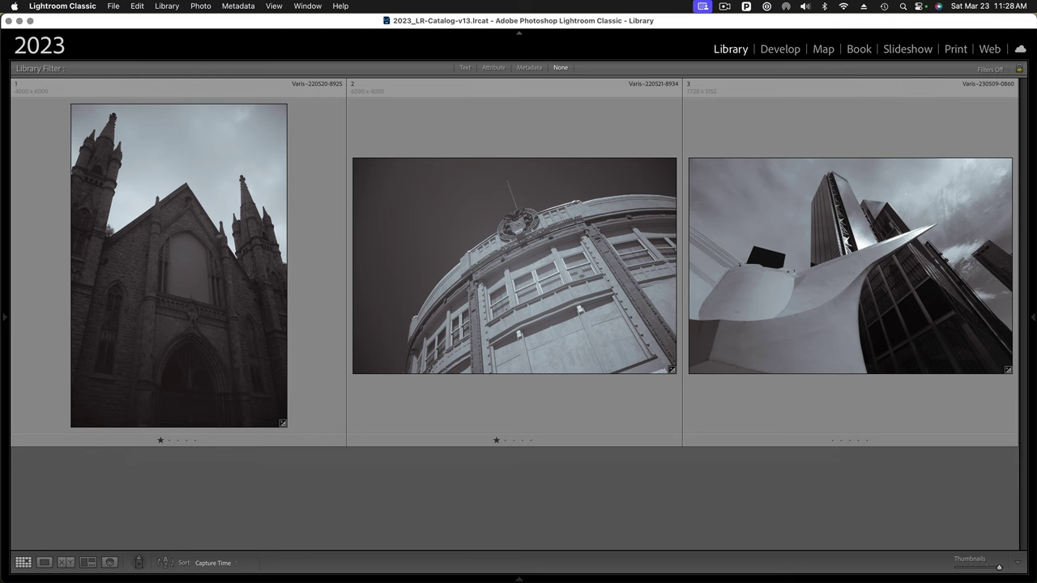
Step: Select the dark church photo's thumbnail in the Library grid
{"action": "left_click", "coordinate": [159, 266]}
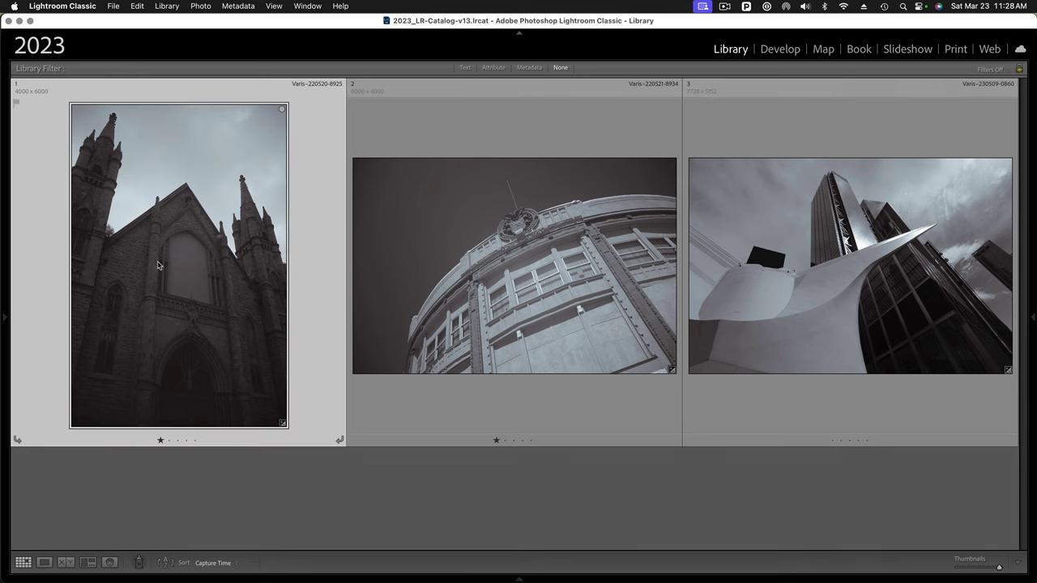
Step: Open the church photo in Develop and set Shadows +100 and Highlights -100
{"action": "left_click", "coordinate": [796, 49]}
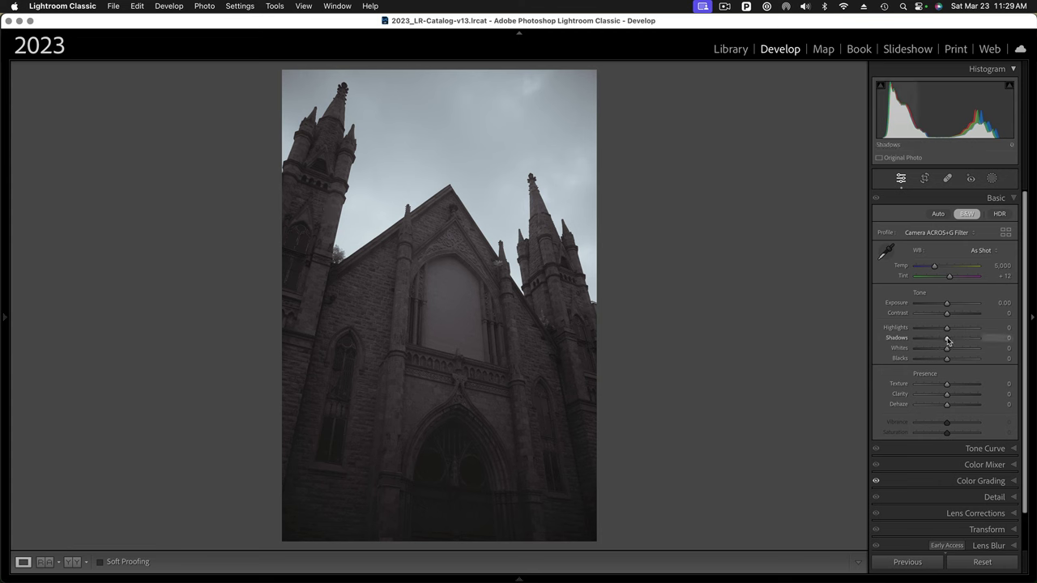
{"action": "left_click_drag", "start_coordinate": [948, 341], "coordinate": [1009, 343]}
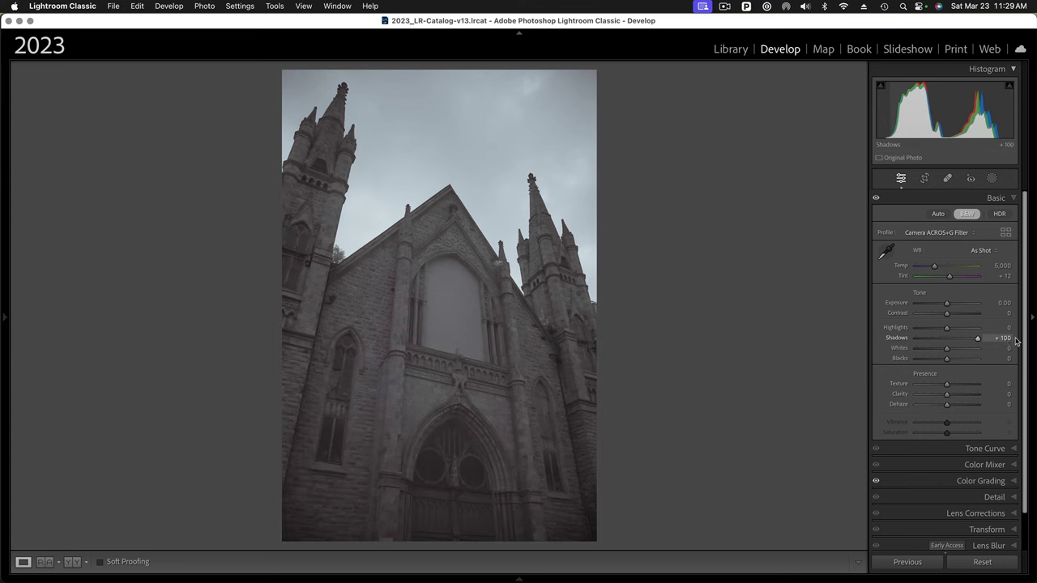
{"action": "left_click_drag", "start_coordinate": [948, 330], "coordinate": [895, 333]}
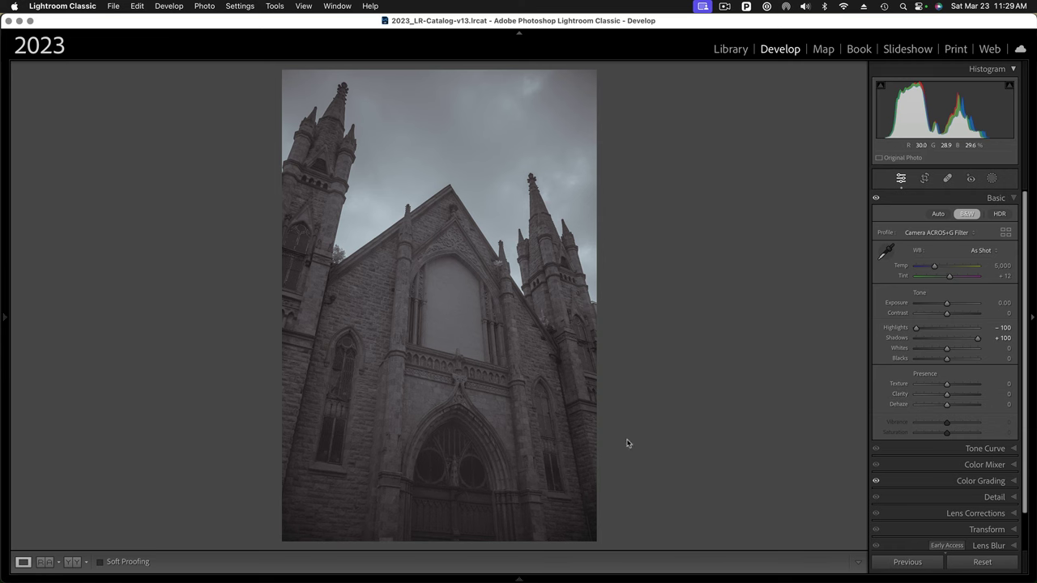
Step: Add Clarity +100, Texture +32 and Dehaze +17 to the church photo
{"action": "left_click_drag", "start_coordinate": [948, 395], "coordinate": [1017, 399]}
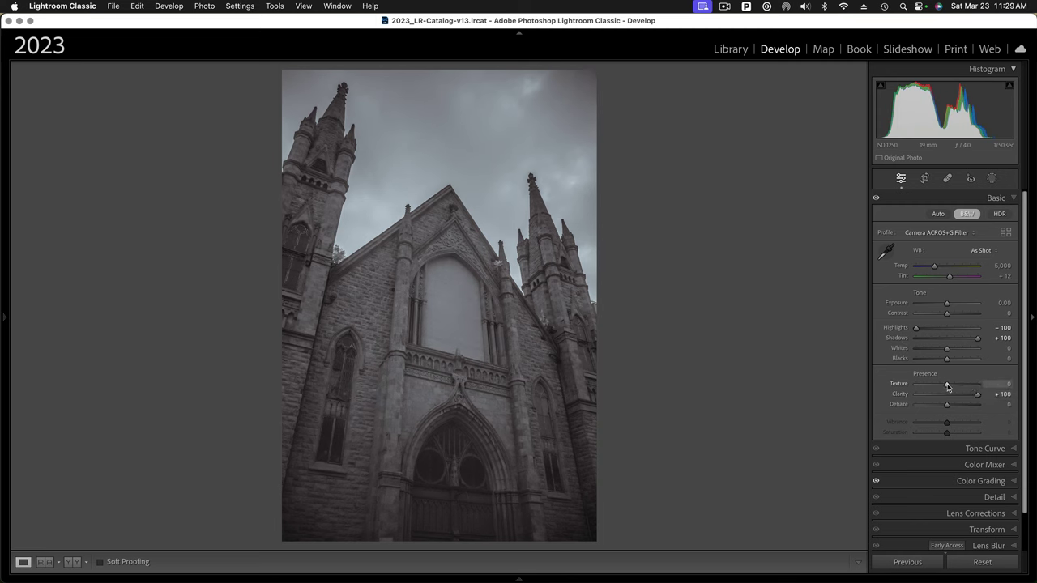
{"action": "left_click_drag", "start_coordinate": [947, 386], "coordinate": [957, 387]}
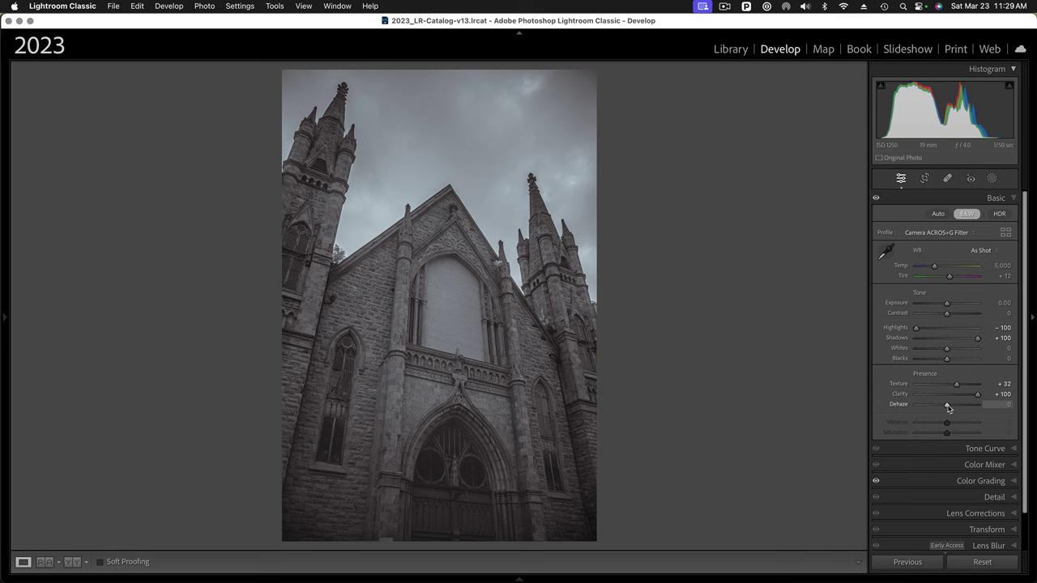
{"action": "mouse_move", "coordinate": [948, 409]}
{"action": "left_mouse_down"}
{"action": "mouse_move", "coordinate": [975, 409]}
{"action": "mouse_move", "coordinate": [963, 411]}
{"action": "left_mouse_up"}
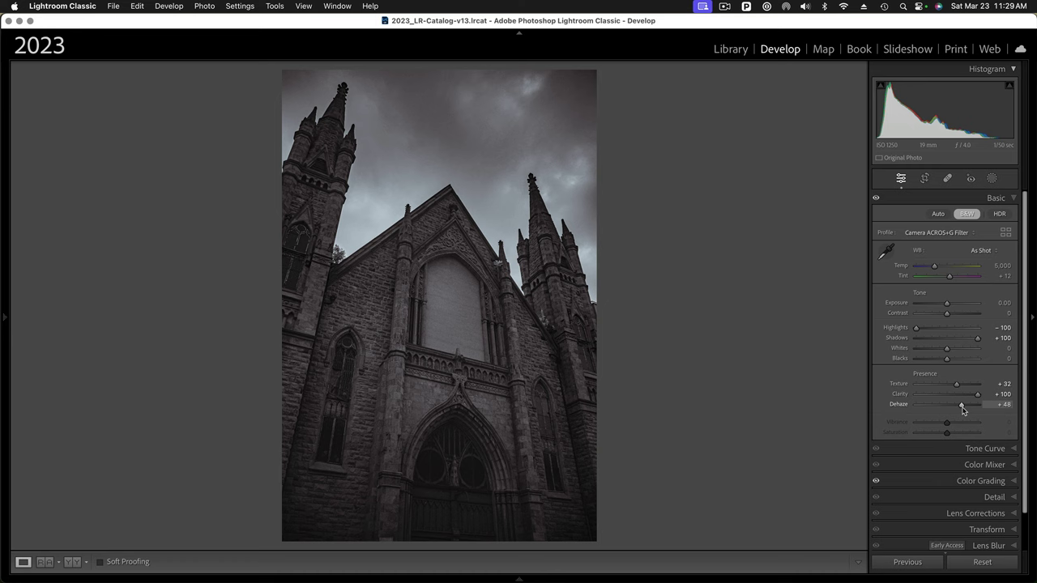
{"action": "double_click", "coordinate": [899, 405]}
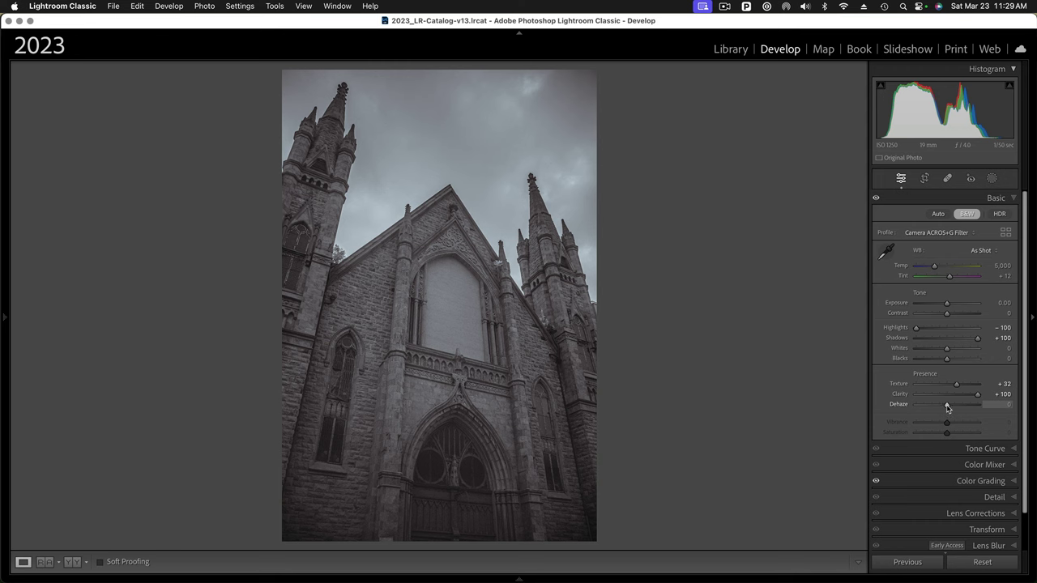
{"action": "left_click_drag", "start_coordinate": [947, 407], "coordinate": [954, 408]}
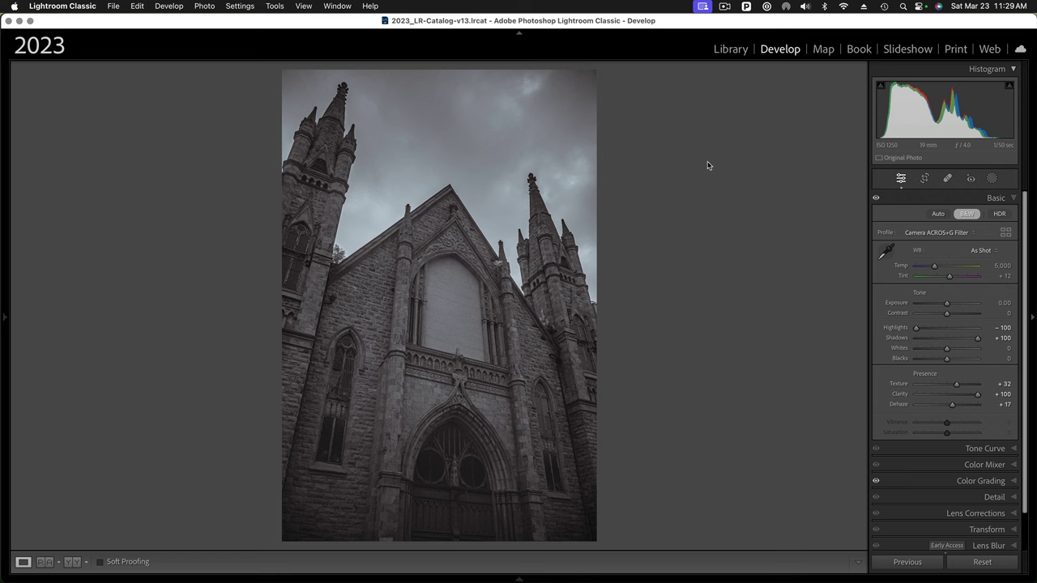
Step: Create a Select Sky mask, Mask 1, over the church's sky, leaving its exposure at 0
{"action": "left_click", "coordinate": [992, 180]}
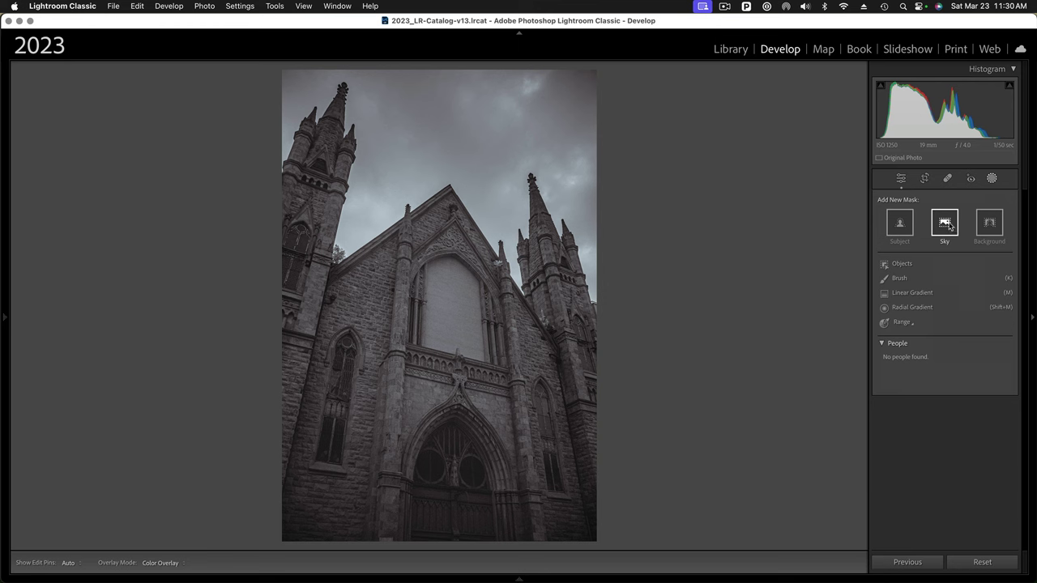
{"action": "left_click", "coordinate": [945, 225]}
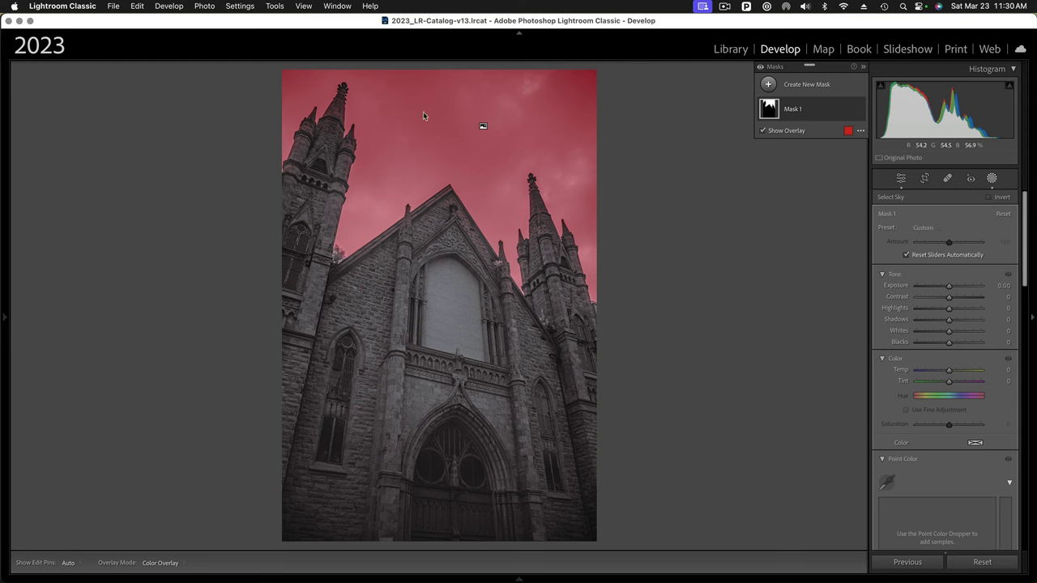
{"action": "left_click_drag", "start_coordinate": [949, 289], "coordinate": [940, 289]}
{"action": "double_click", "coordinate": [895, 285]}
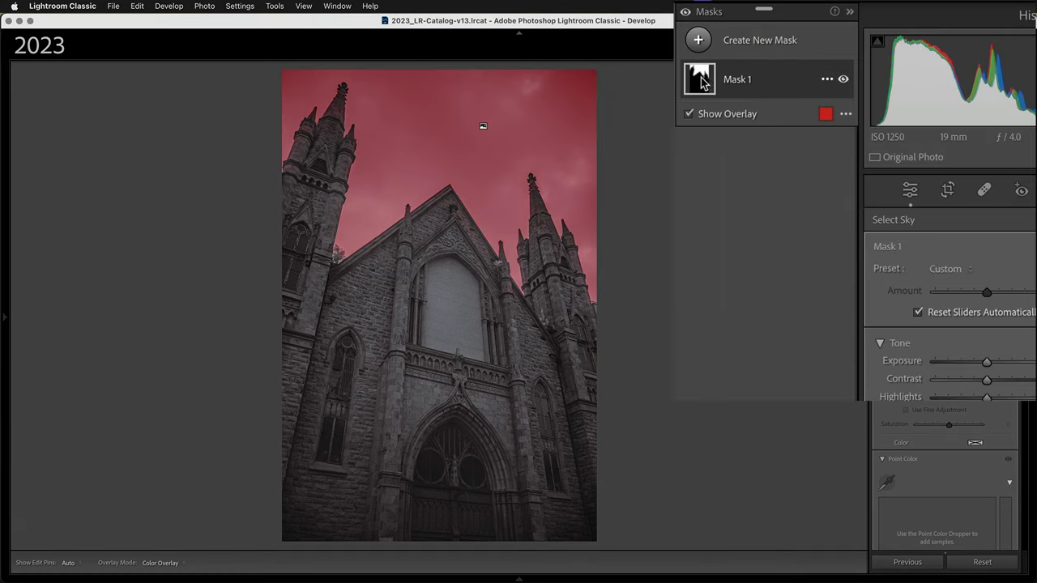
Step: Intersect the sky mask, Mask 1, with a linear gradient
{"action": "left_click", "coordinate": [826, 80]}
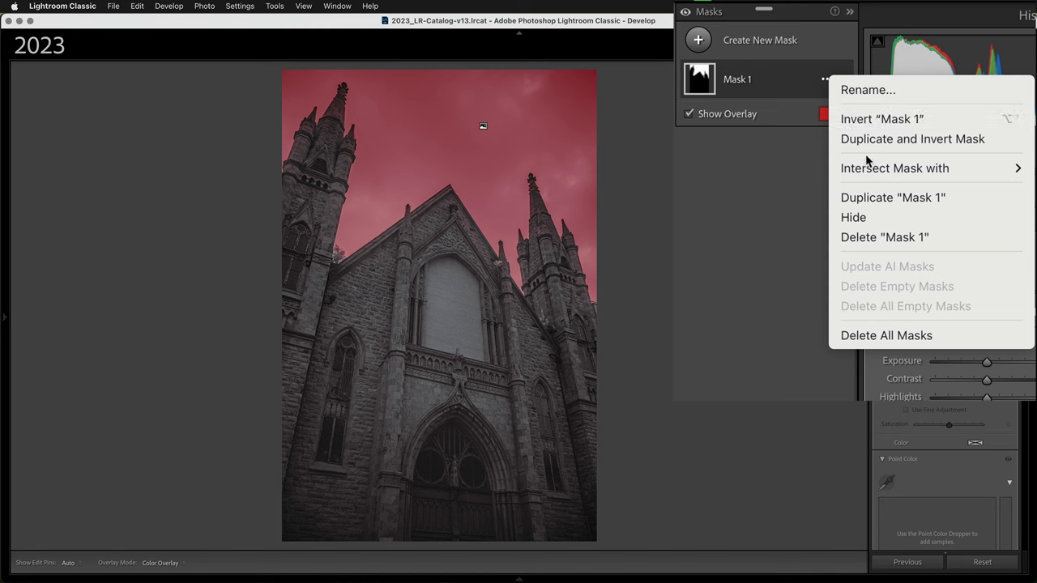
{"action": "mouse_move", "coordinate": [862, 168]}
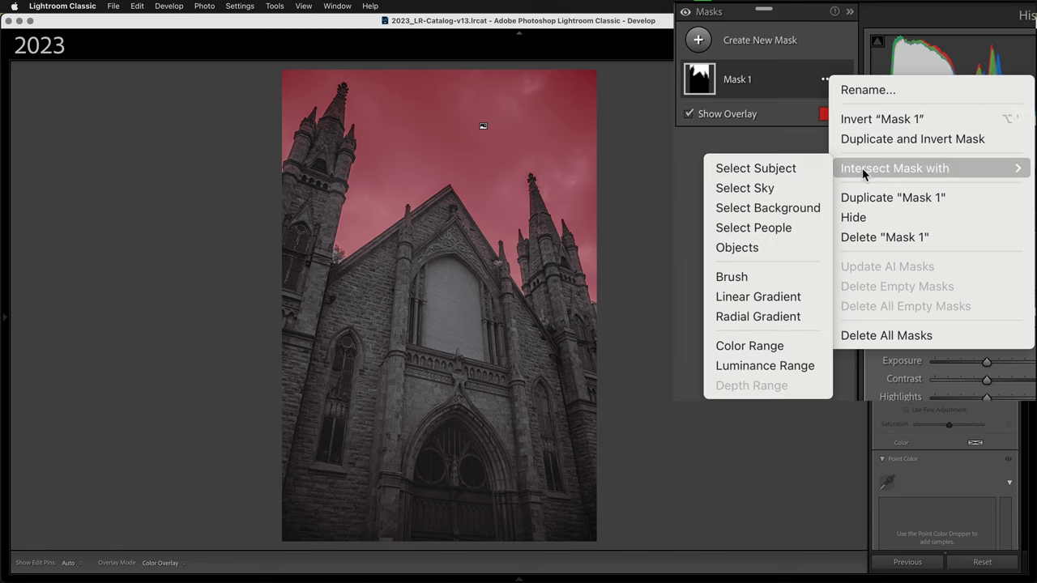
{"action": "left_click", "coordinate": [775, 296]}
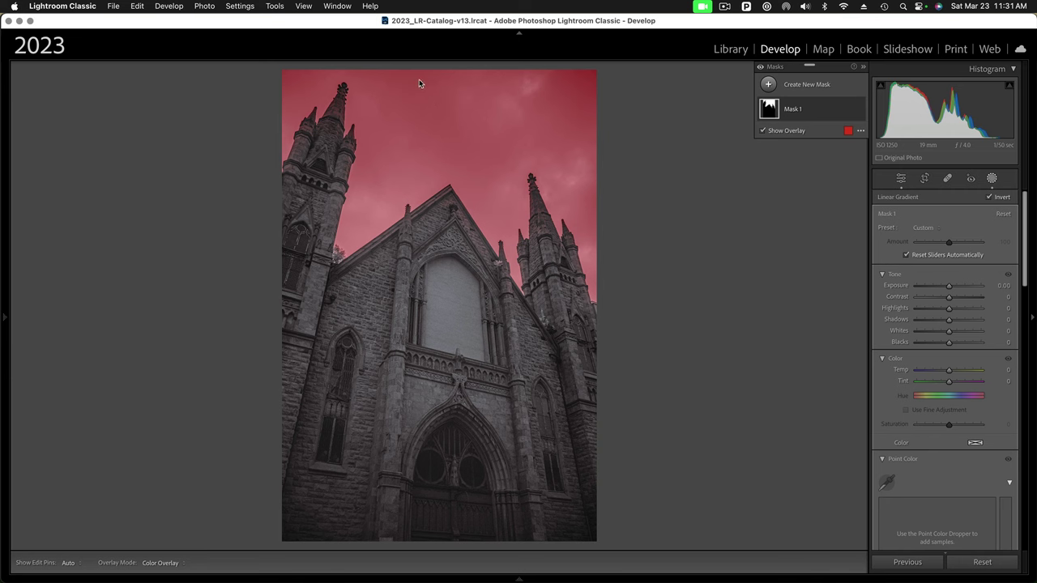
Step: Fade the sky gradient down from the top, then lower its exposure and add Dehaze 16
{"action": "left_click_drag", "start_coordinate": [418, 78], "coordinate": [421, 247]}
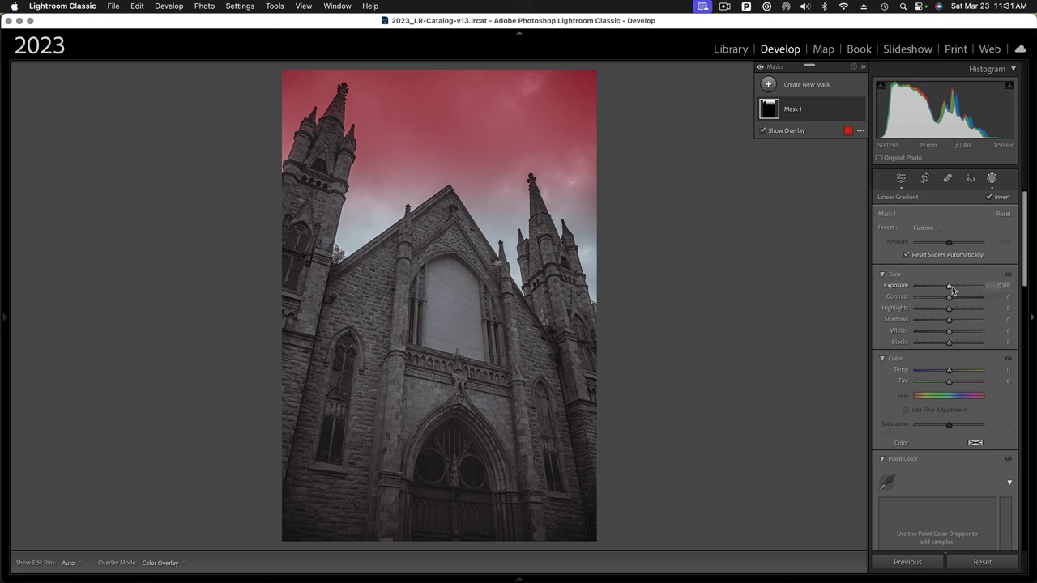
{"action": "left_click_drag", "start_coordinate": [949, 287], "coordinate": [941, 288]}
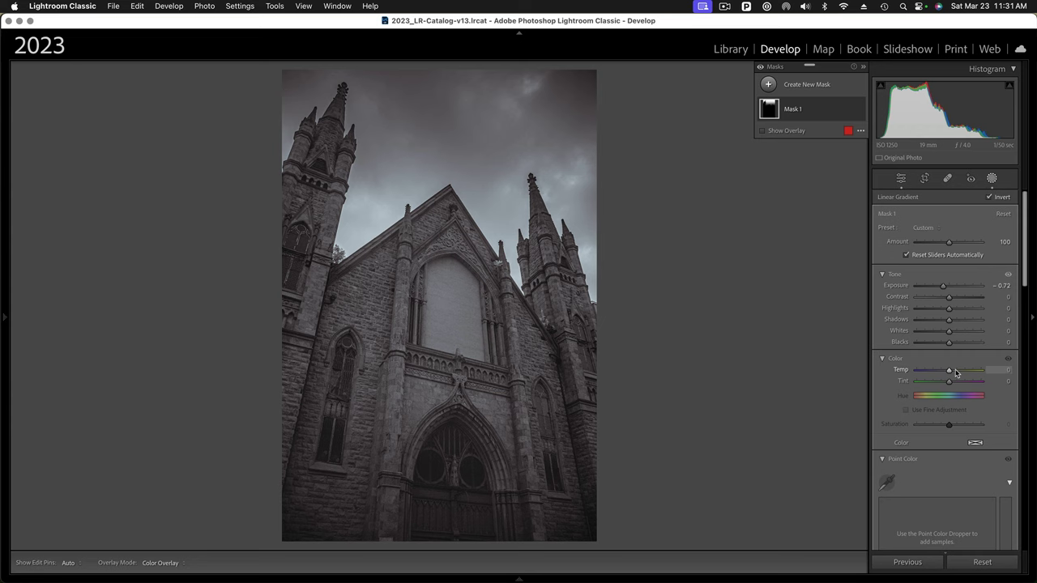
{"action": "scroll", "coordinate": [952, 371], "scroll_direction": "down", "scroll_amount": 5}
{"action": "scroll", "coordinate": [954, 372], "scroll_direction": "down", "scroll_amount": 8}
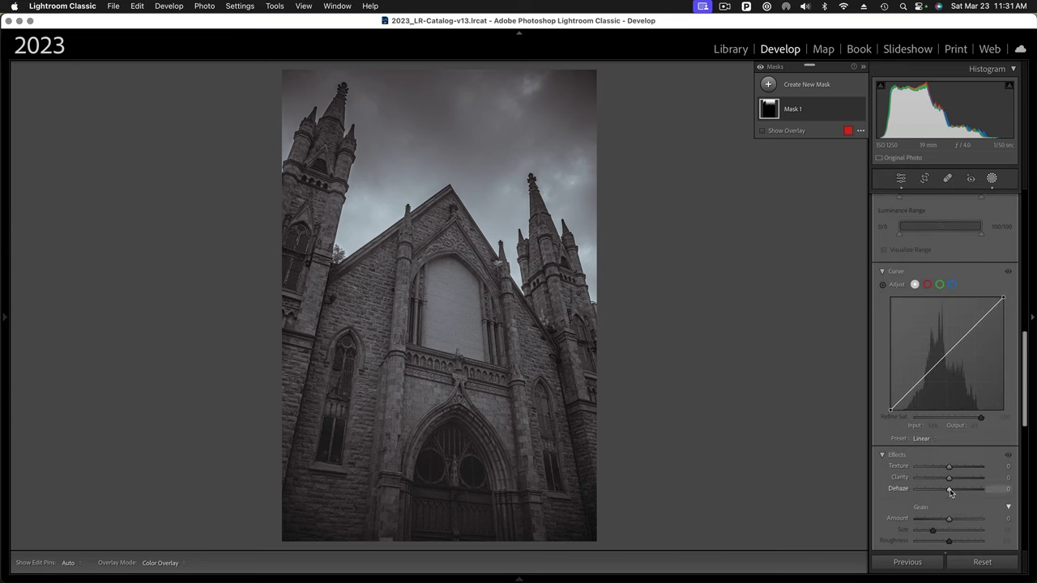
{"action": "left_click_drag", "start_coordinate": [950, 491], "coordinate": [955, 493]}
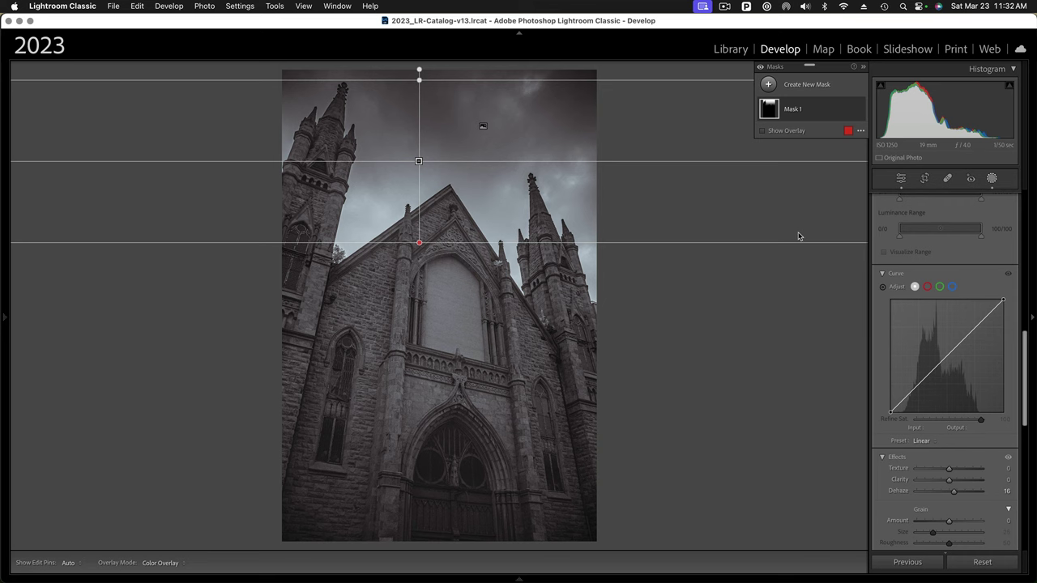
Step: Create Mask 2 with Select Subject covering the church building
{"action": "left_click", "coordinate": [768, 84]}
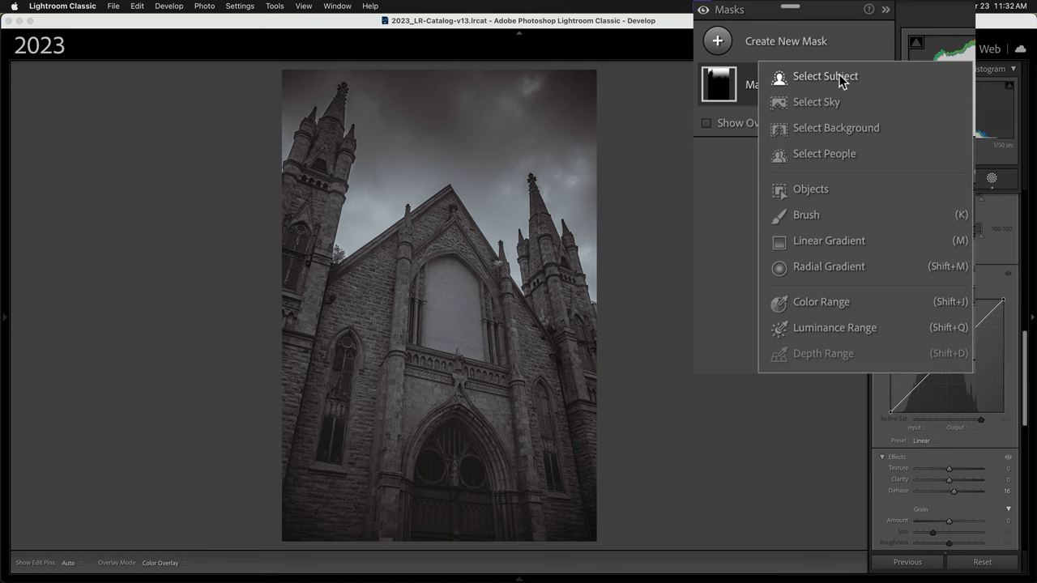
{"action": "left_click", "coordinate": [838, 107]}
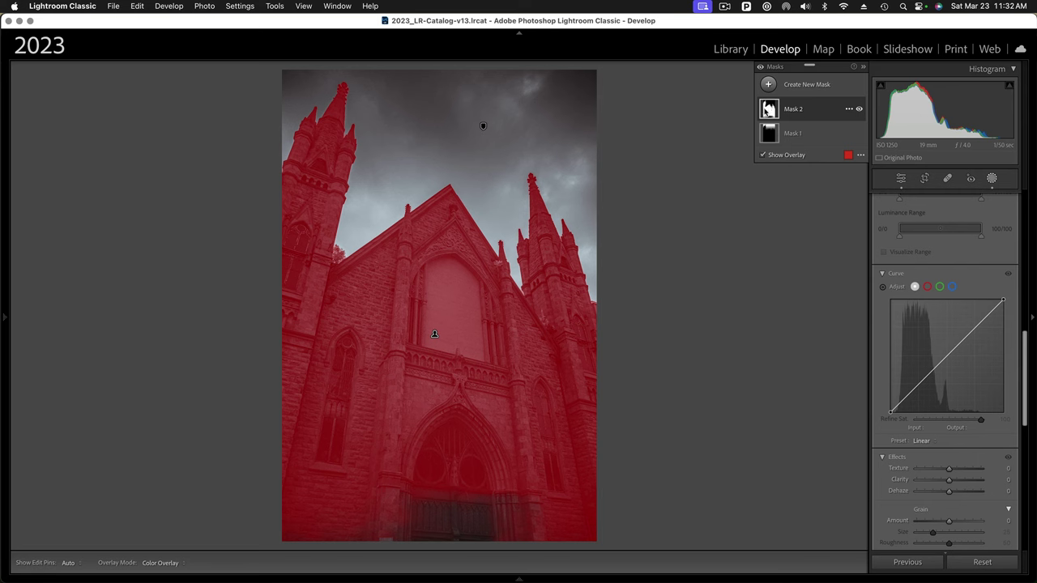
{"action": "left_click", "coordinate": [768, 109]}
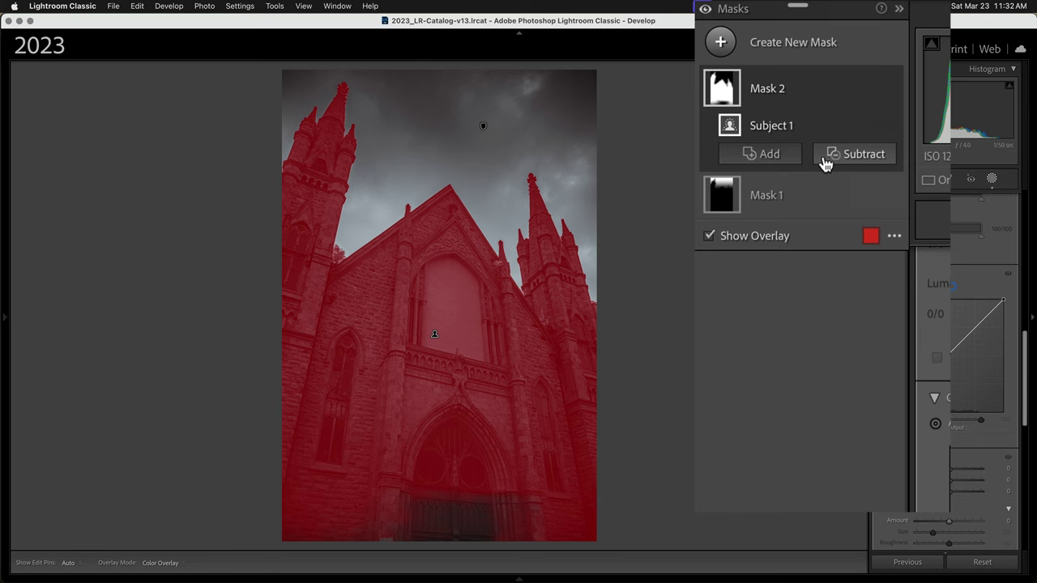
Step: Add a brush to Mask 2 and paint the dark strip along the building's bottom
{"action": "left_click", "coordinate": [769, 156]}
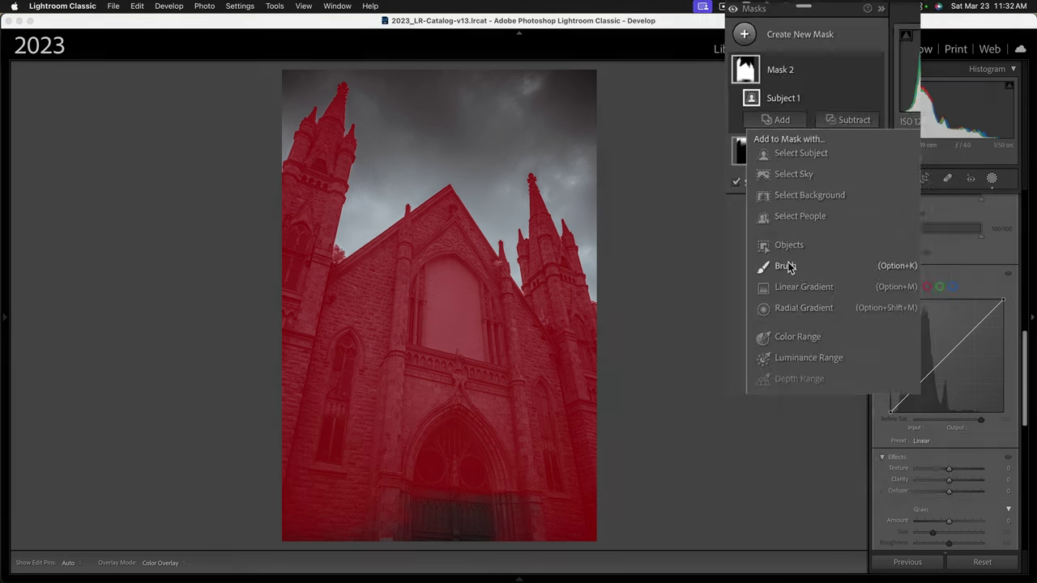
{"action": "left_click", "coordinate": [778, 346]}
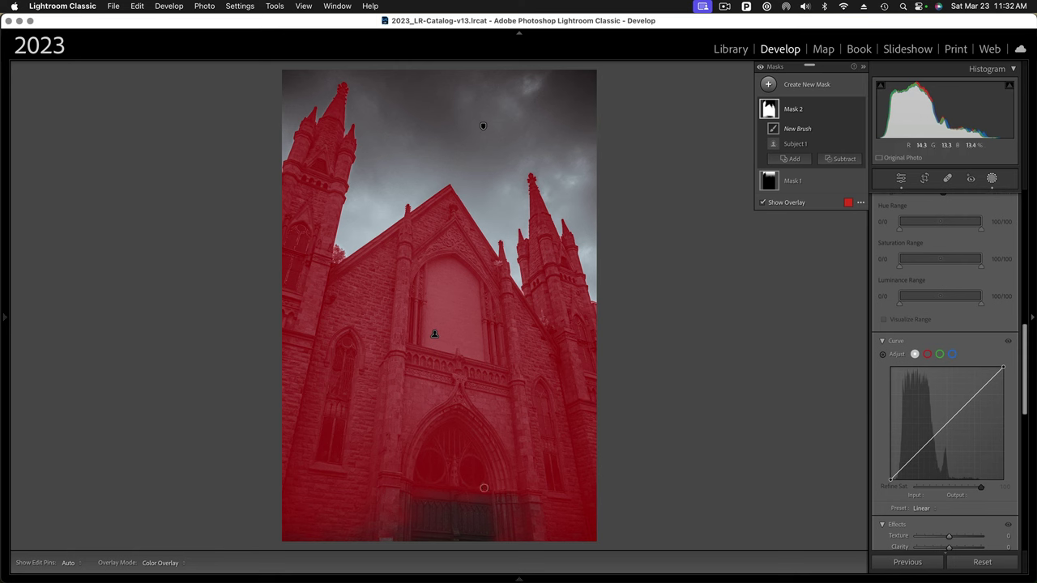
{"action": "scroll", "coordinate": [485, 488], "scroll_direction": "up", "scroll_amount": 4}
{"action": "key", "text": "h"}
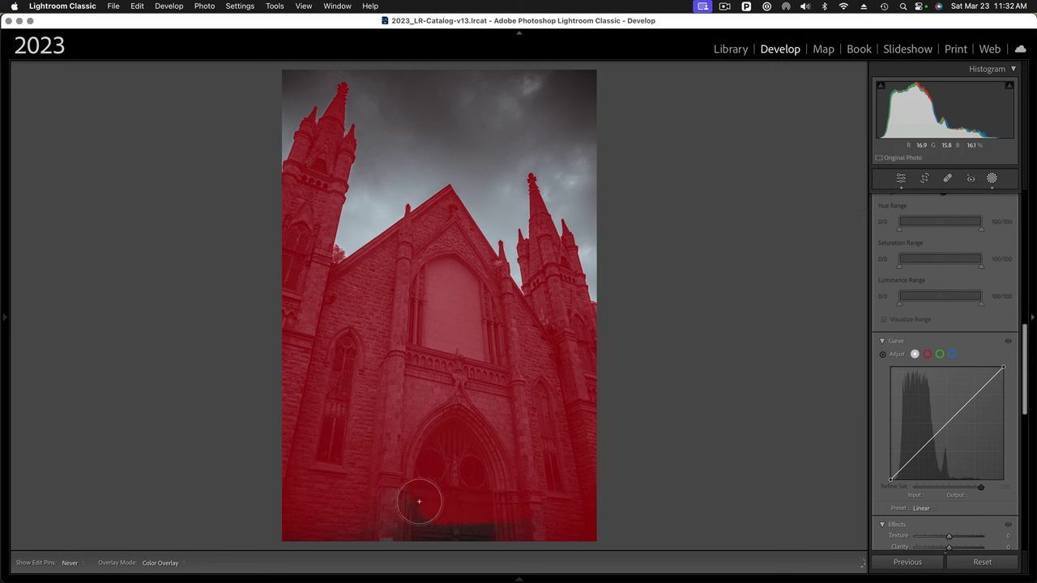
{"action": "mouse_move", "coordinate": [429, 519]}
{"action": "left_mouse_down"}
{"action": "mouse_move", "coordinate": [563, 527]}
{"action": "mouse_move", "coordinate": [300, 533]}
{"action": "mouse_move", "coordinate": [534, 534]}
{"action": "mouse_move", "coordinate": [569, 520]}
{"action": "left_mouse_up"}
{"action": "key", "text": "h"}
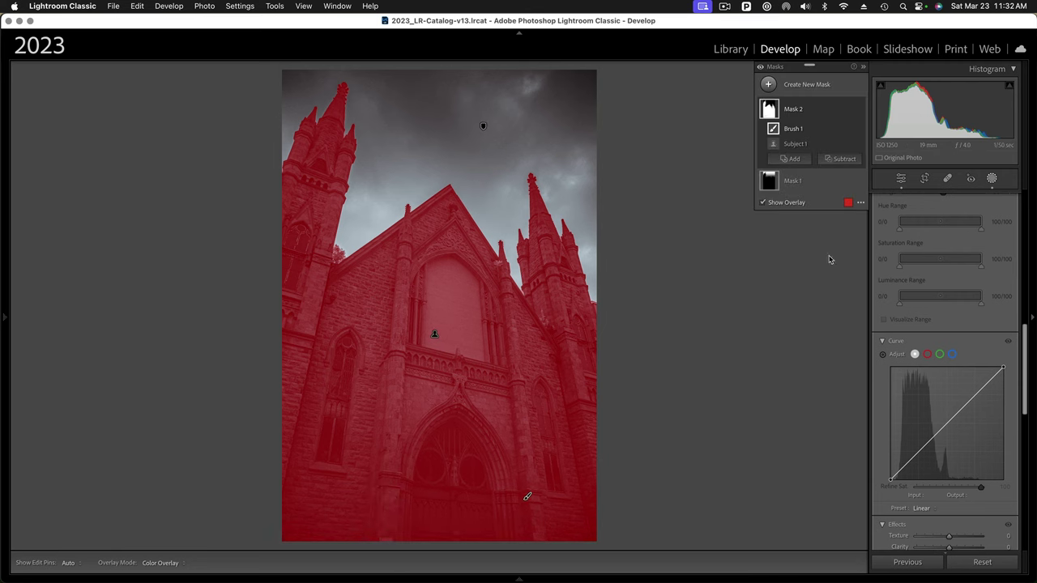
Step: Raise Mask 2's Whites to 98 and its Exposure to +0.25
{"action": "mouse_move", "coordinate": [767, 114]}
{"action": "left_click", "coordinate": [768, 112]}
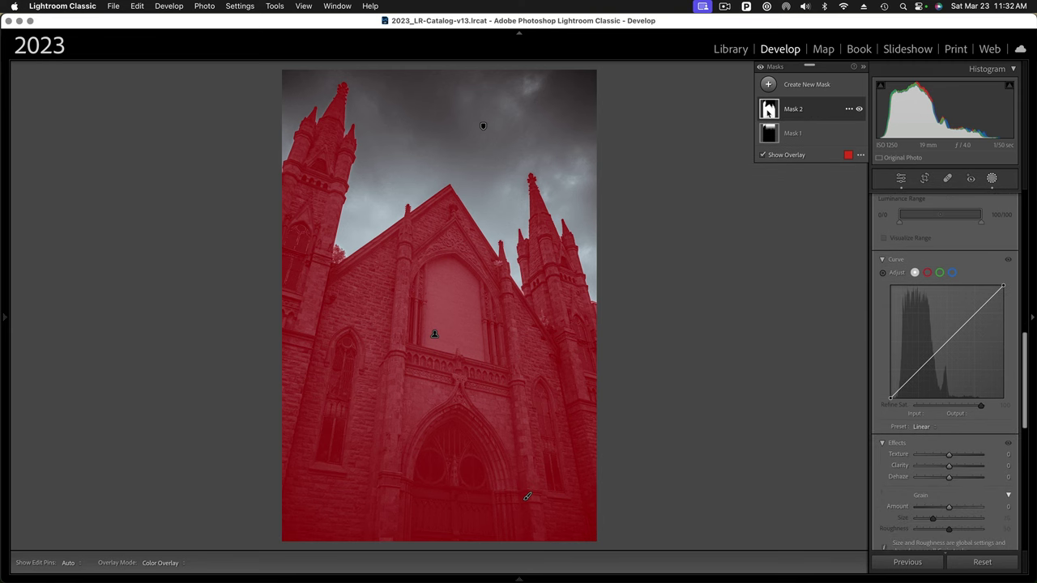
{"action": "scroll", "coordinate": [963, 267], "scroll_direction": "up", "scroll_amount": 3}
{"action": "scroll", "coordinate": [962, 267], "scroll_direction": "up", "scroll_amount": 5}
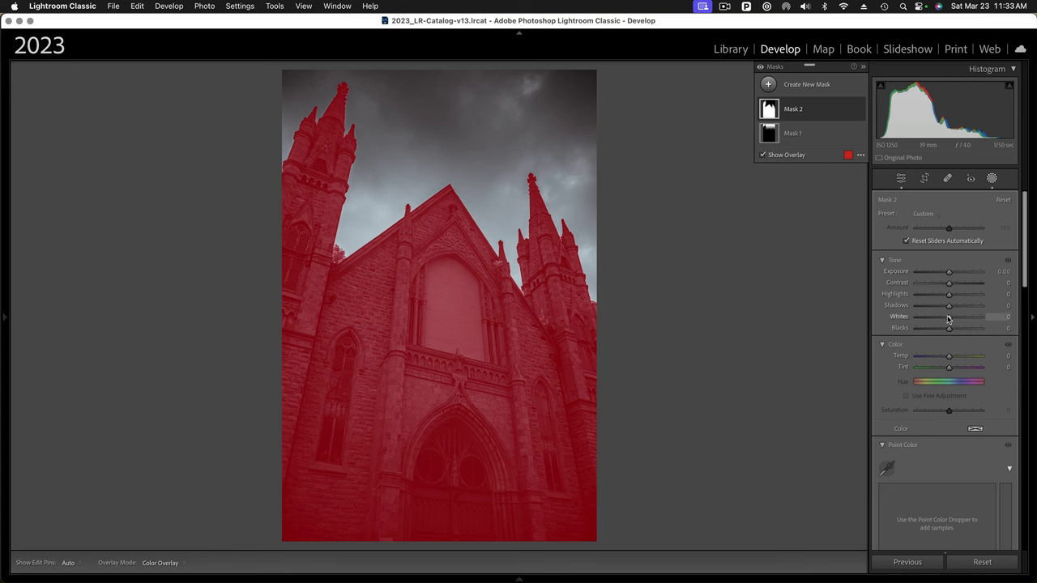
{"action": "left_click_drag", "start_coordinate": [950, 319], "coordinate": [975, 321]}
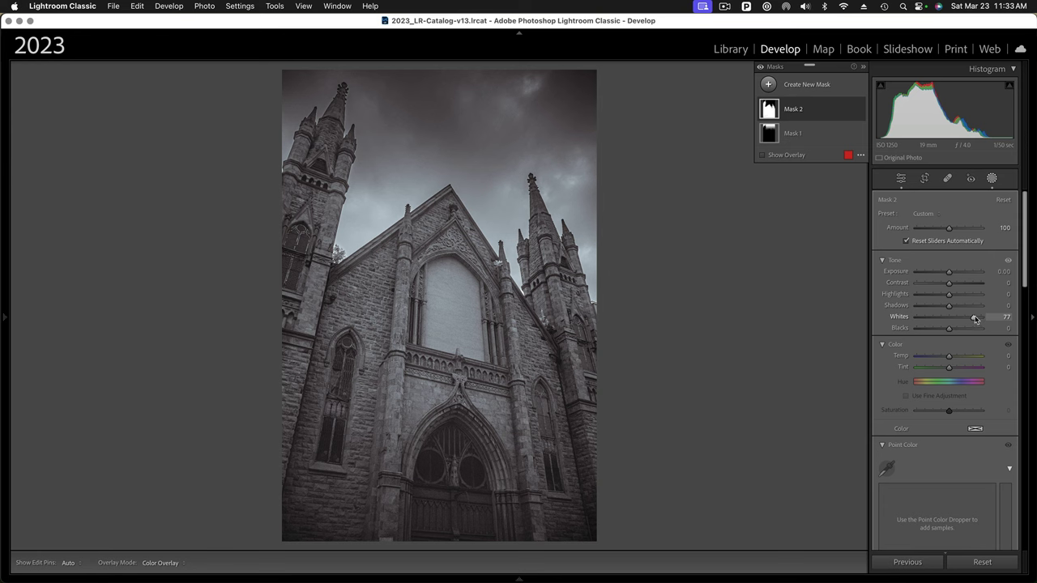
{"action": "left_click_drag", "start_coordinate": [974, 319], "coordinate": [982, 320]}
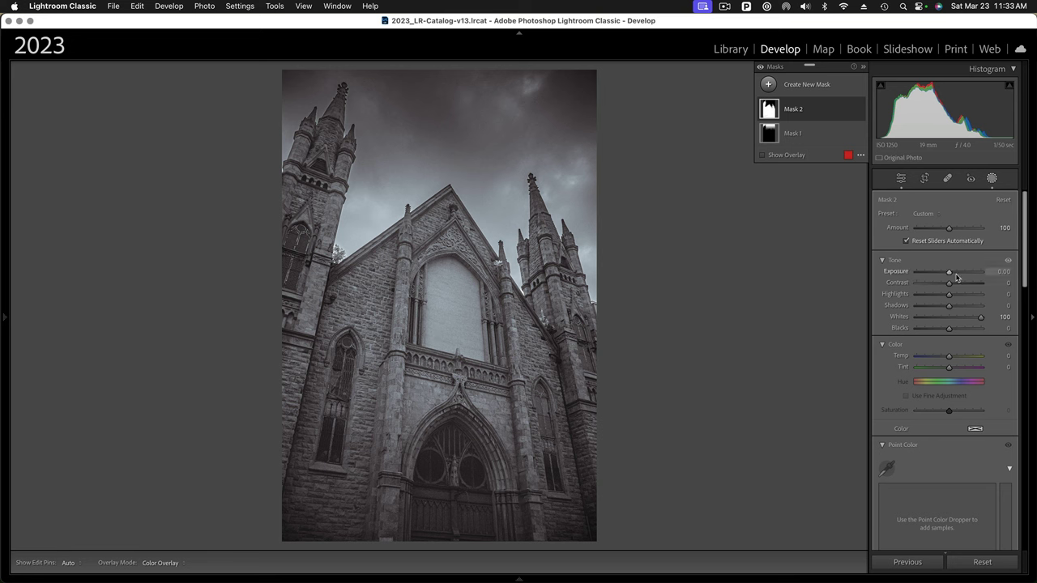
{"action": "left_click_drag", "start_coordinate": [951, 275], "coordinate": [952, 275]}
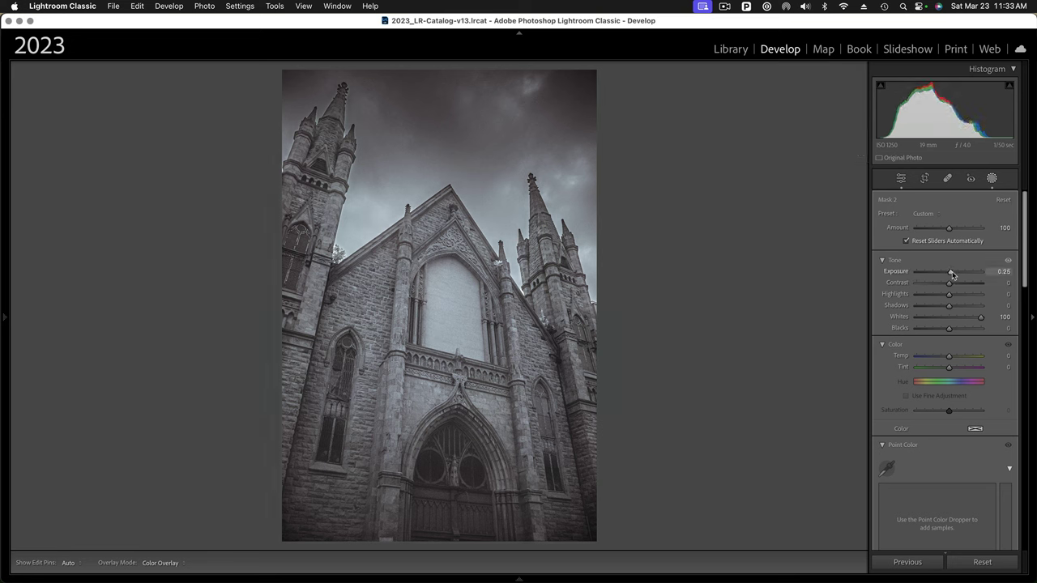
Step: Add clarity to Mask 2 and deepen its Blacks to -9
{"action": "scroll", "coordinate": [965, 357], "scroll_direction": "down", "scroll_amount": 10}
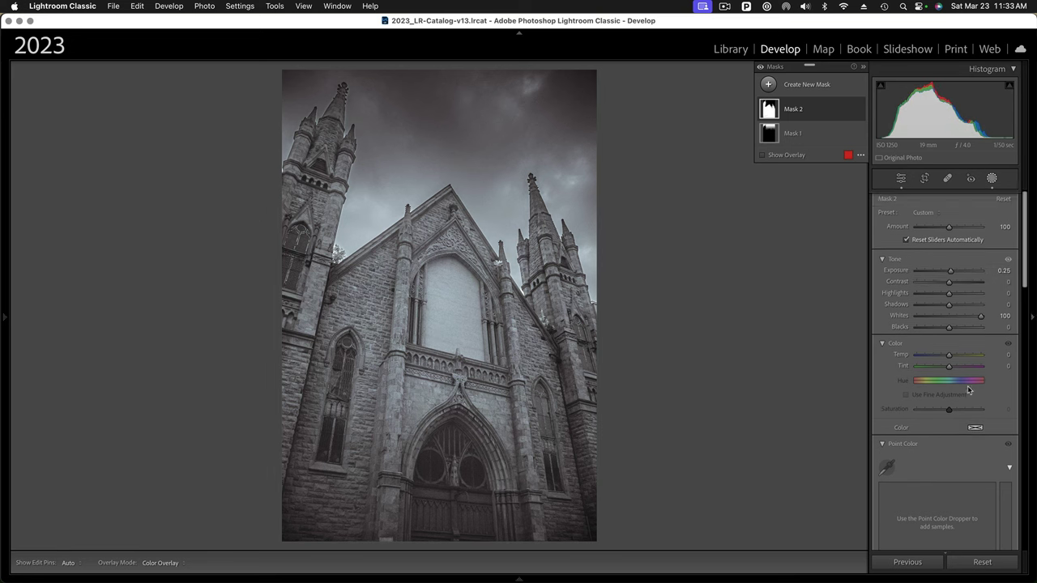
{"action": "scroll", "coordinate": [967, 390], "scroll_direction": "down", "scroll_amount": 8}
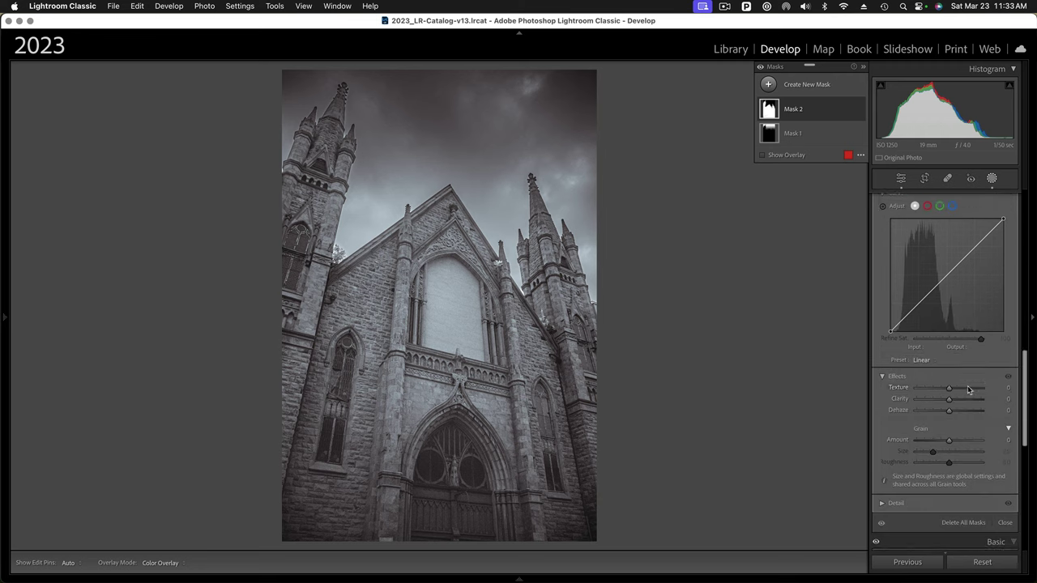
{"action": "left_click_drag", "start_coordinate": [949, 390], "coordinate": [984, 392]}
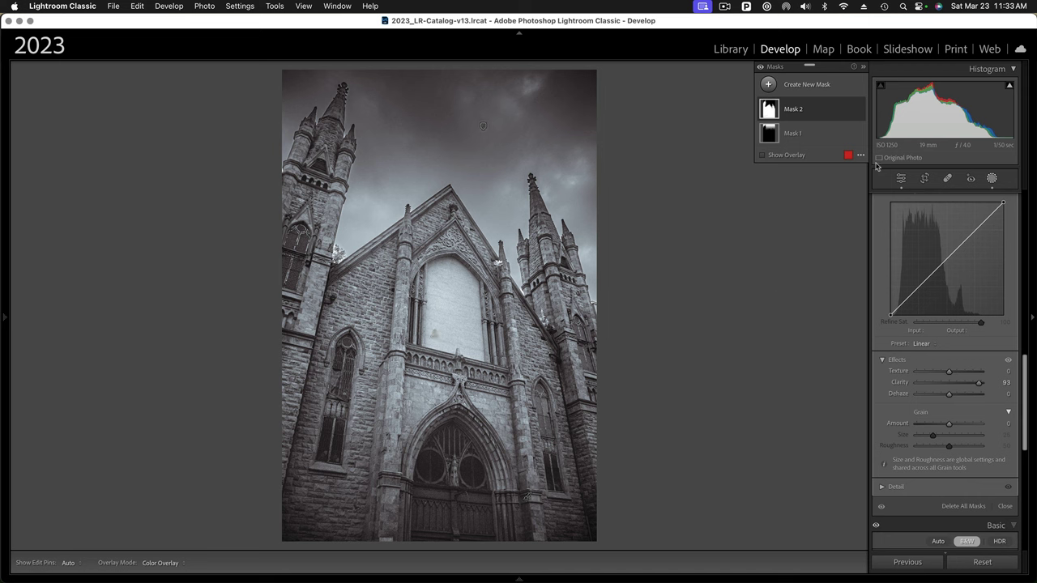
{"action": "scroll", "coordinate": [919, 235], "scroll_direction": "up", "scroll_amount": 5}
{"action": "scroll", "coordinate": [919, 243], "scroll_direction": "up", "scroll_amount": 8}
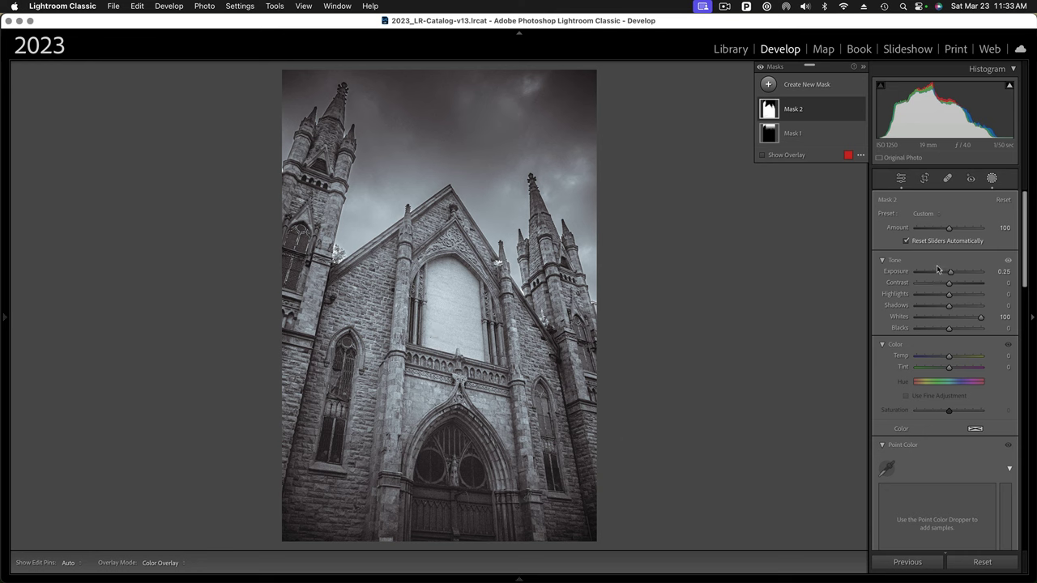
{"action": "left_click_drag", "start_coordinate": [950, 331], "coordinate": [947, 332]}
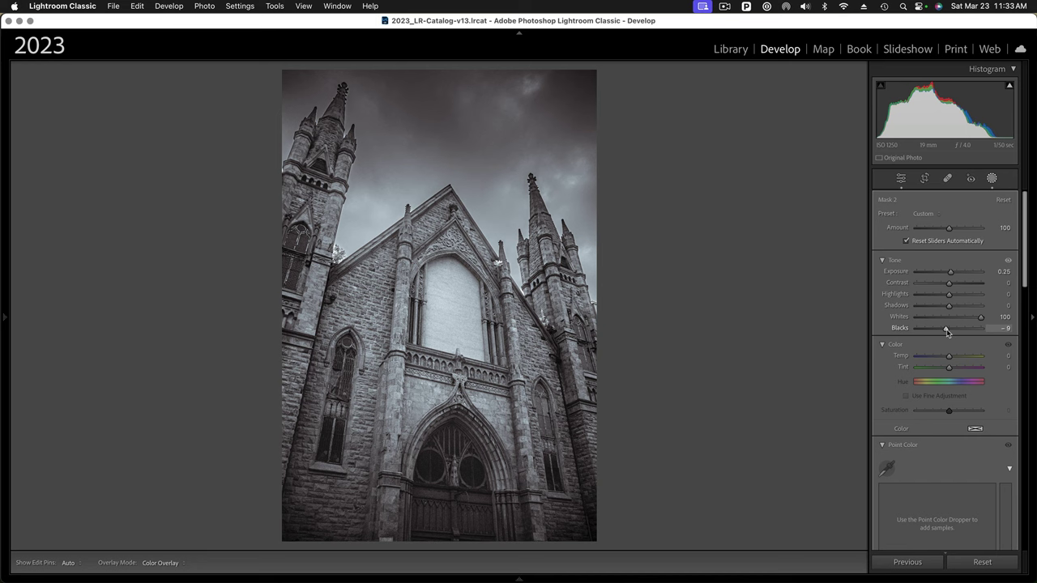
{"action": "left_click_drag", "start_coordinate": [947, 332], "coordinate": [947, 332]}
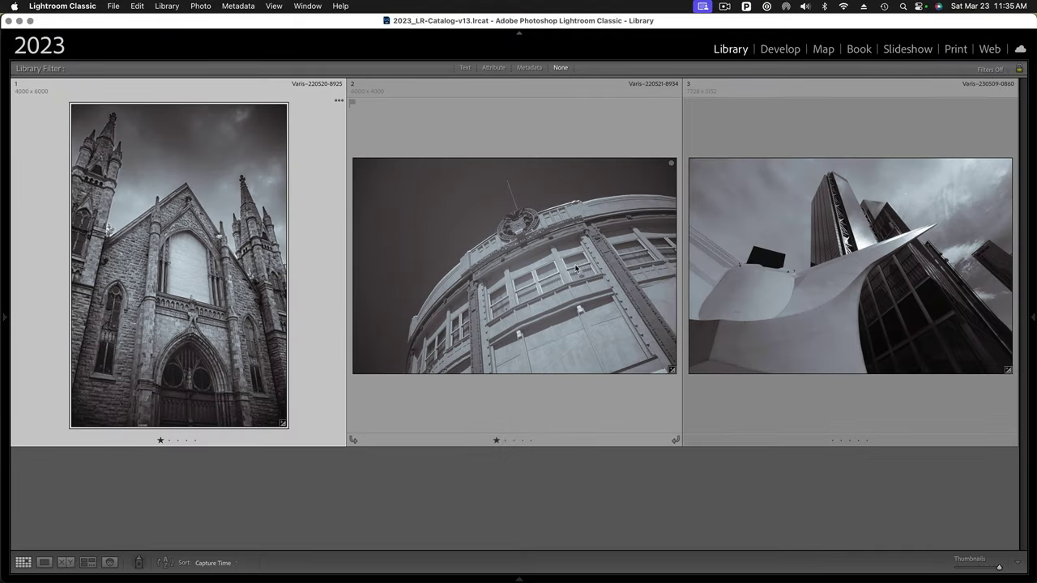
Step: Open the curved building photo in Develop with Clarity +100, Texture +25 and Dehaze +13
{"action": "left_click", "coordinate": [573, 267]}
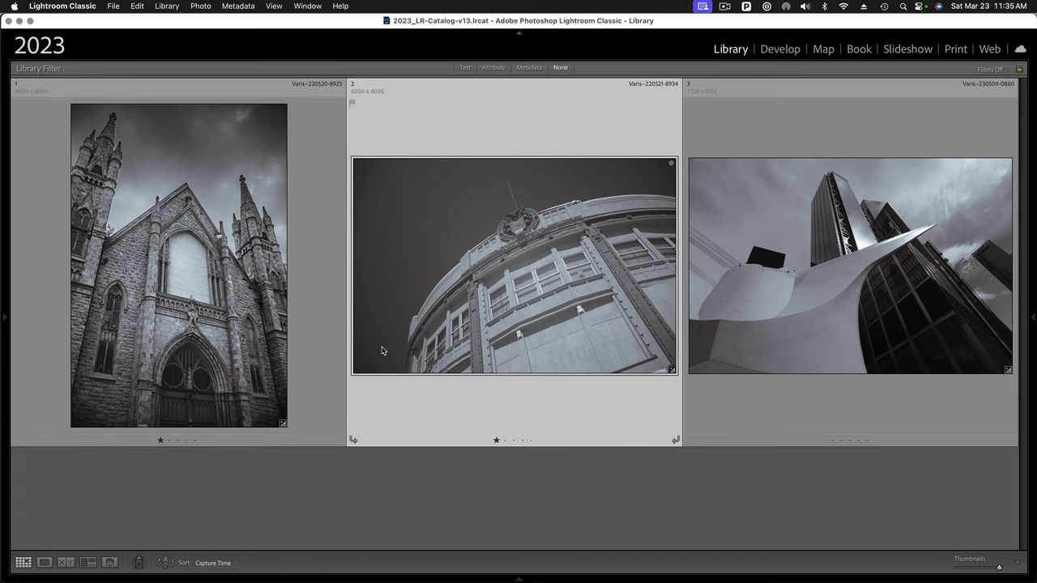
{"action": "left_click", "coordinate": [780, 50]}
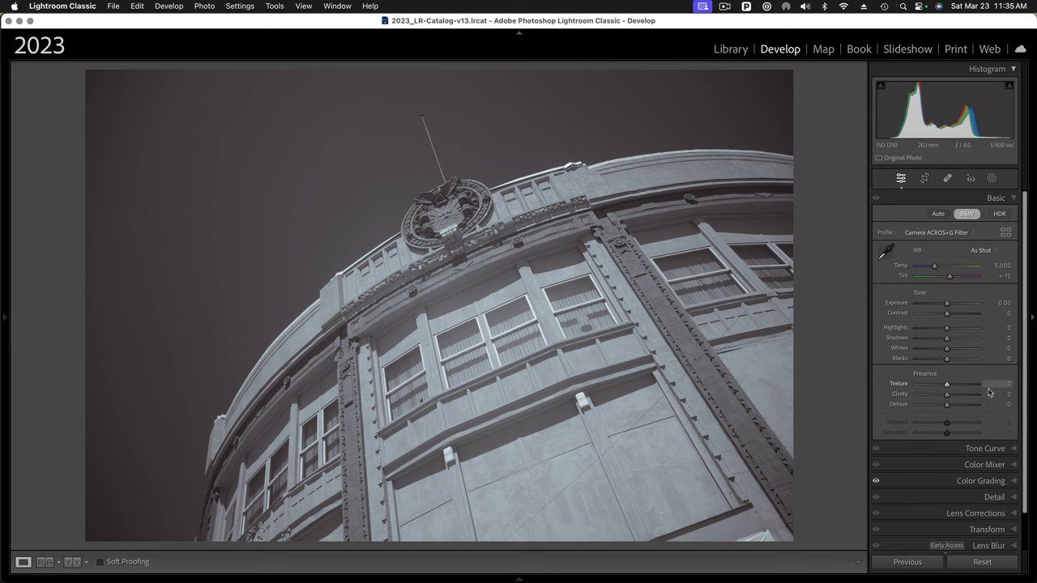
{"action": "left_click_drag", "start_coordinate": [947, 396], "coordinate": [1002, 400]}
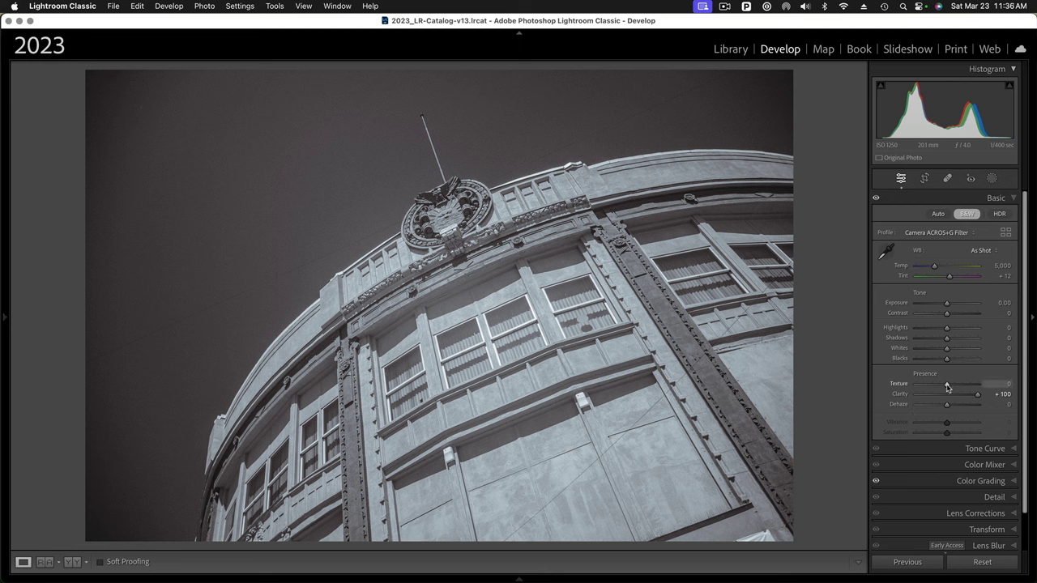
{"action": "left_click_drag", "start_coordinate": [946, 384], "coordinate": [954, 389]}
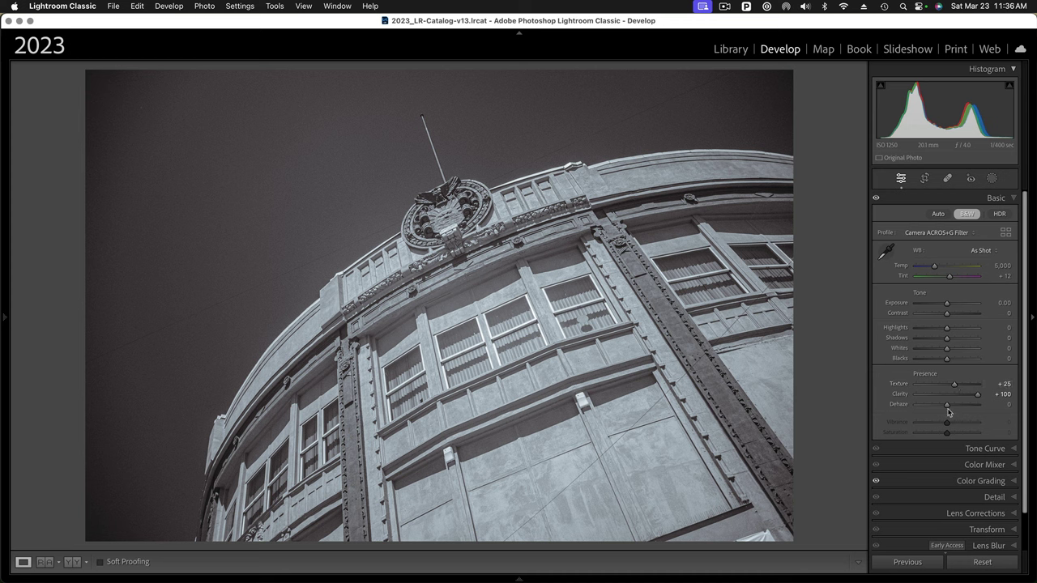
{"action": "left_click_drag", "start_coordinate": [949, 407], "coordinate": [953, 408]}
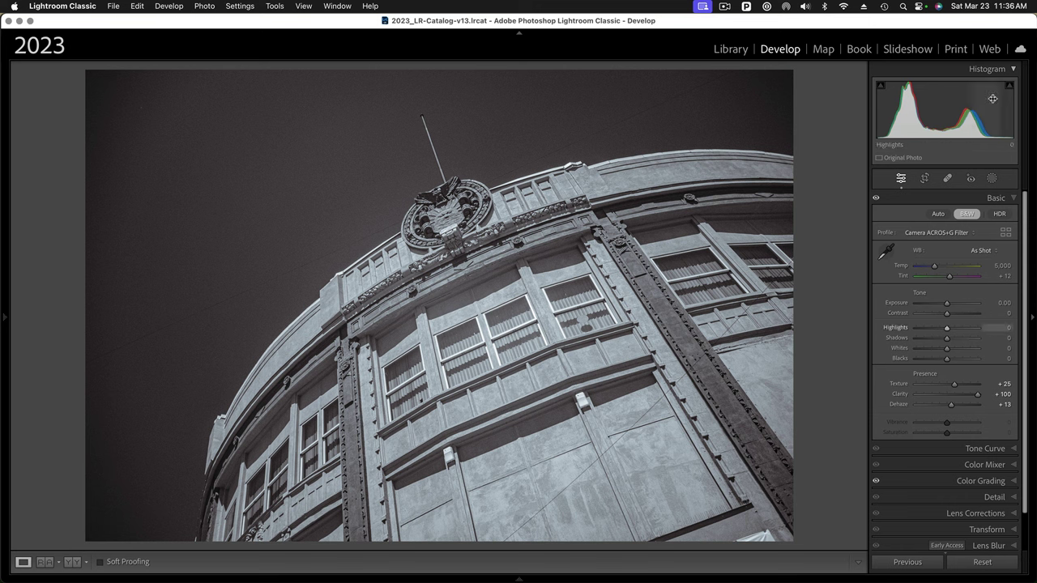
{"action": "left_click", "coordinate": [992, 179]}
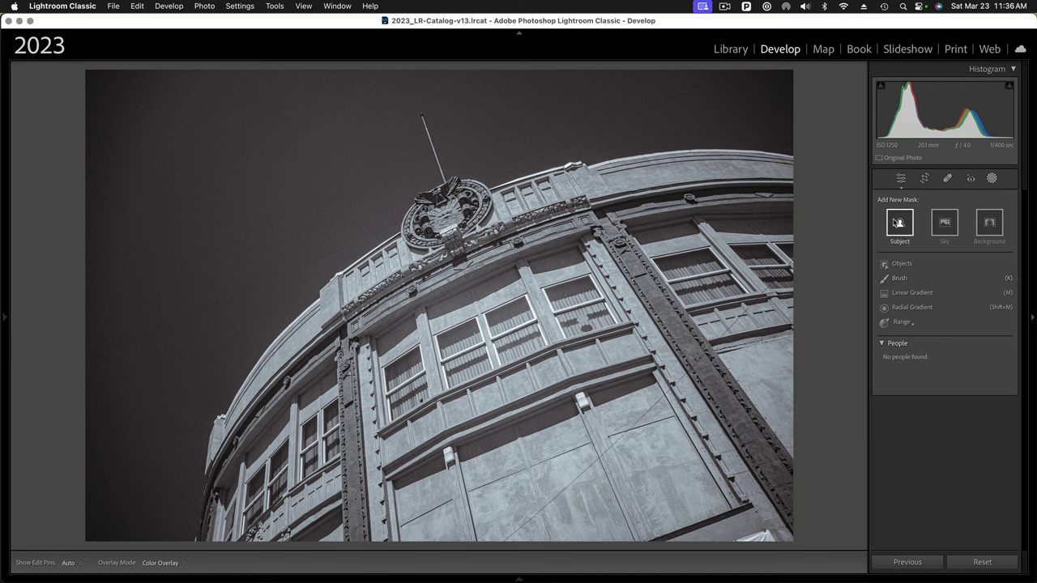
Step: Mask the building subject, intersect it with a gradient from the right, and set Exposure -1.69
{"action": "left_click", "coordinate": [900, 223]}
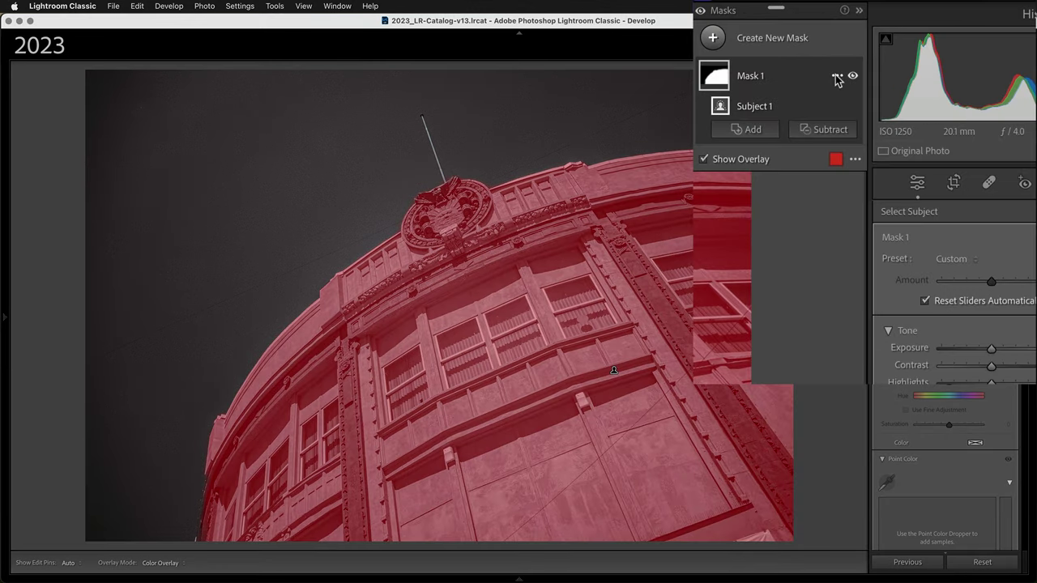
{"action": "left_click", "coordinate": [836, 78]}
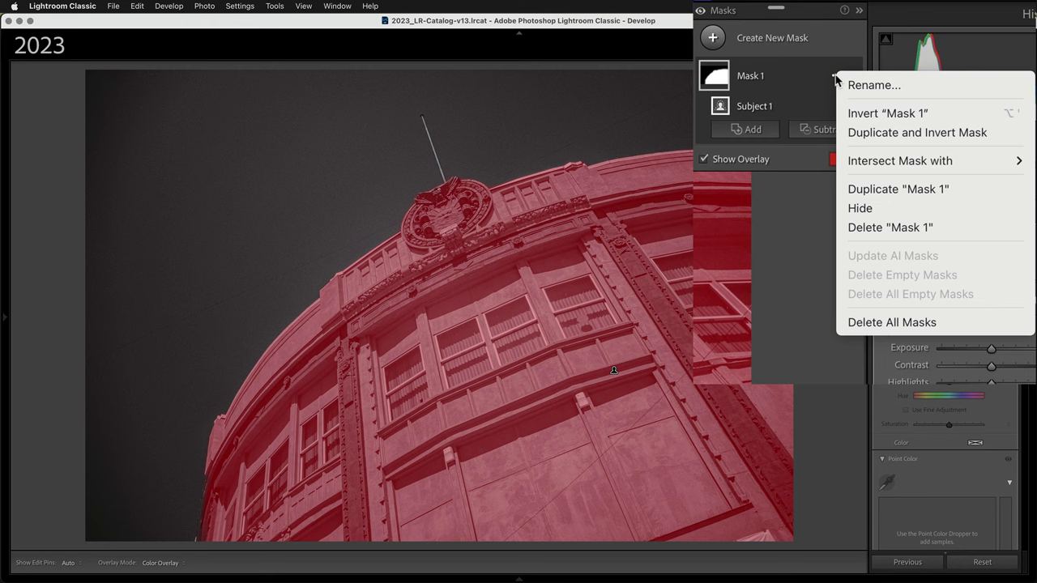
{"action": "mouse_move", "coordinate": [883, 165]}
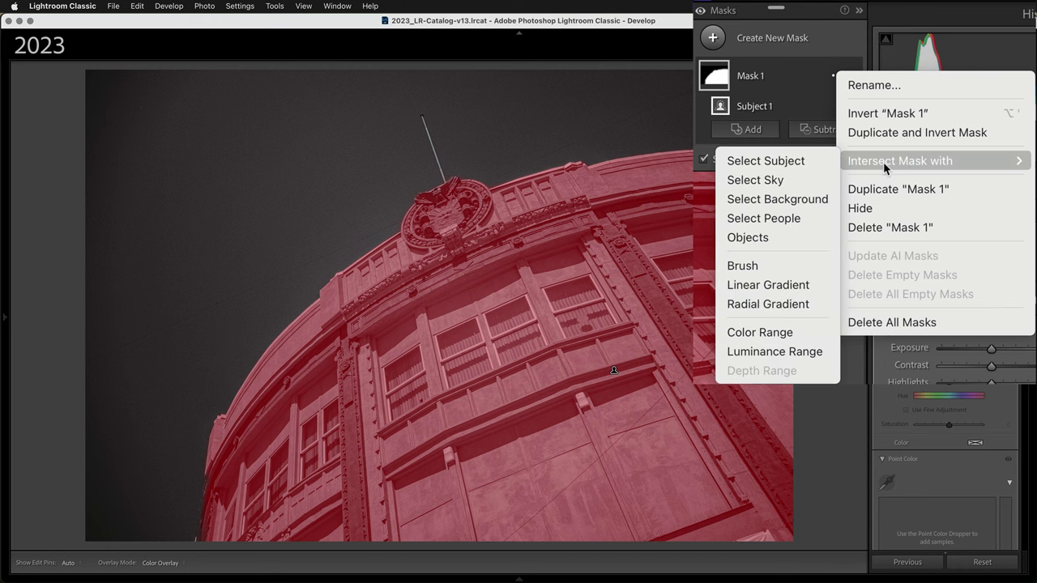
{"action": "left_click", "coordinate": [777, 285]}
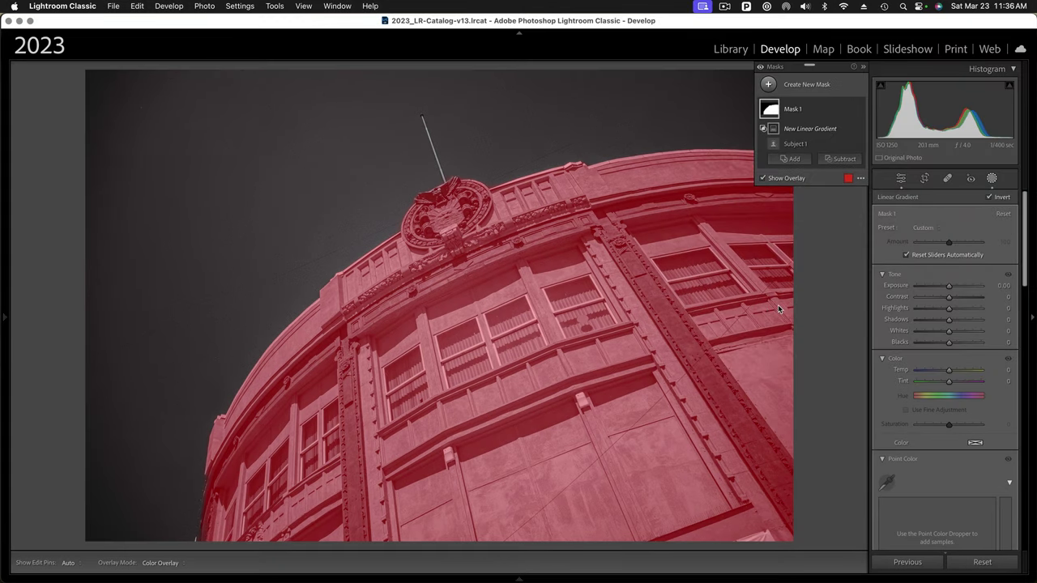
{"action": "left_click_drag", "start_coordinate": [777, 305], "coordinate": [609, 401]}
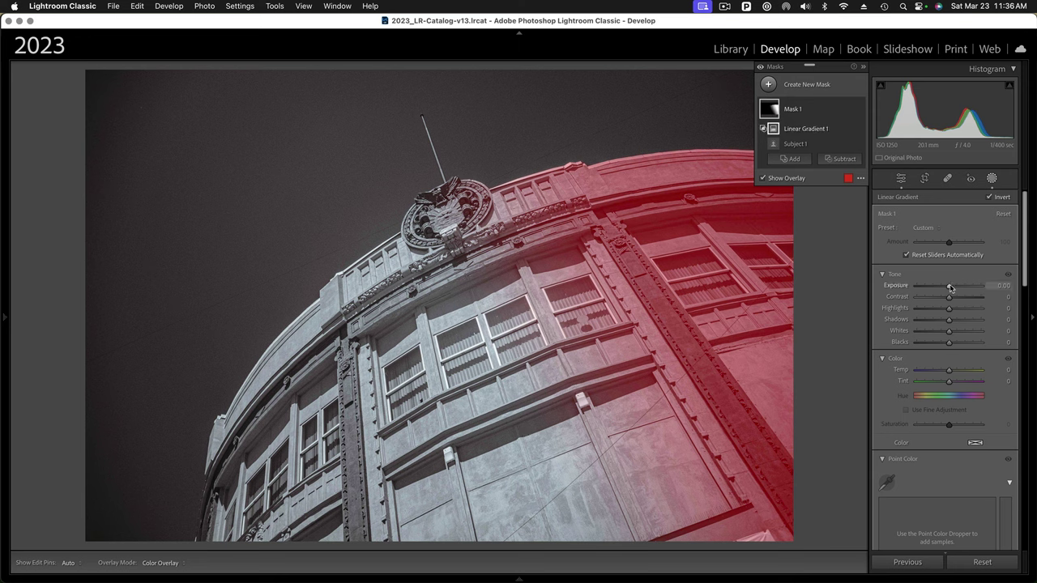
{"action": "left_click_drag", "start_coordinate": [950, 288], "coordinate": [936, 289]}
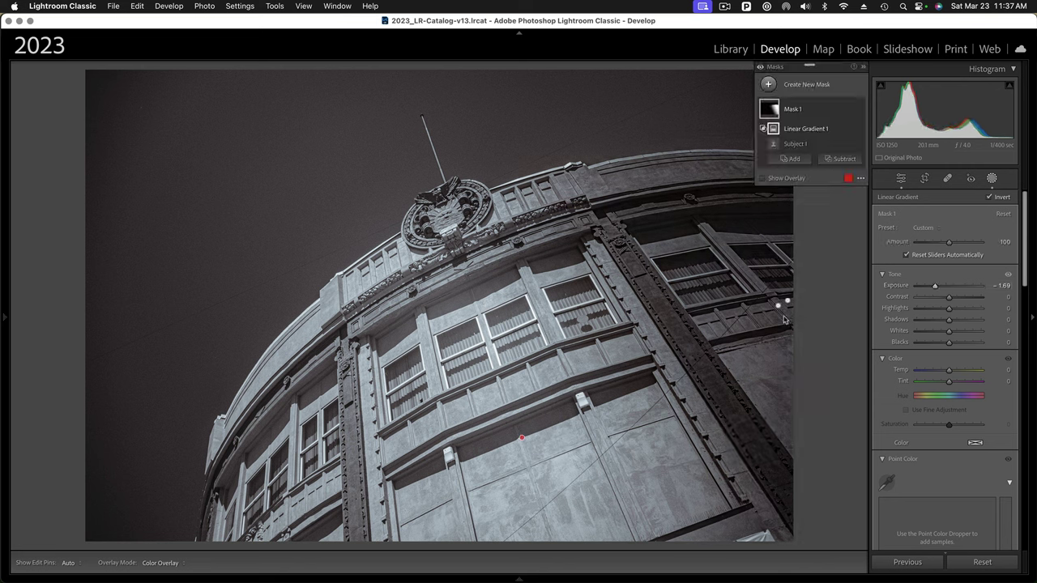
Step: Create Mask 2 from the building subject, intersected with a gradient from the lower left
{"action": "left_click", "coordinate": [768, 83]}
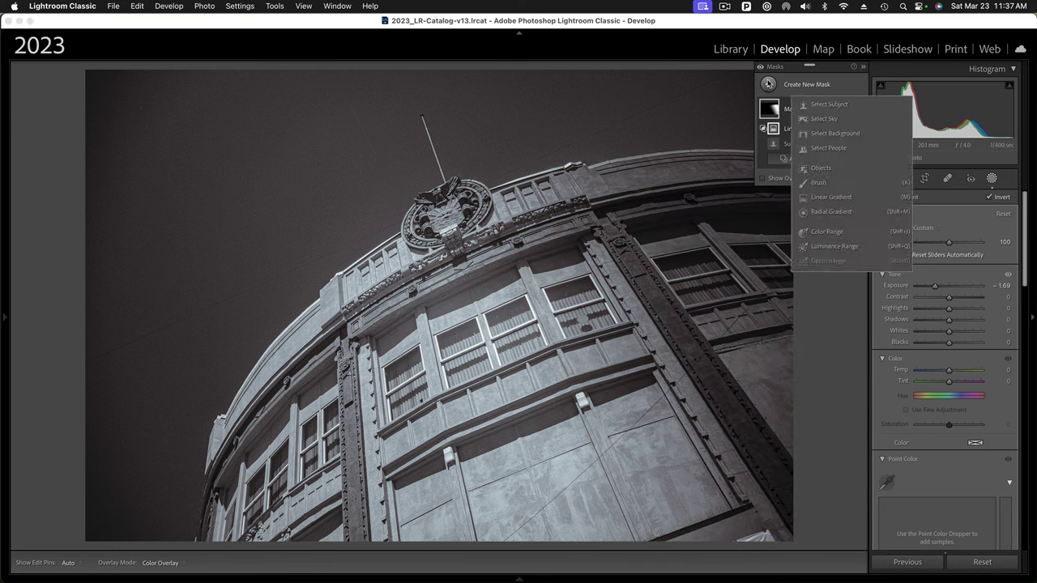
{"action": "left_click", "coordinate": [829, 105]}
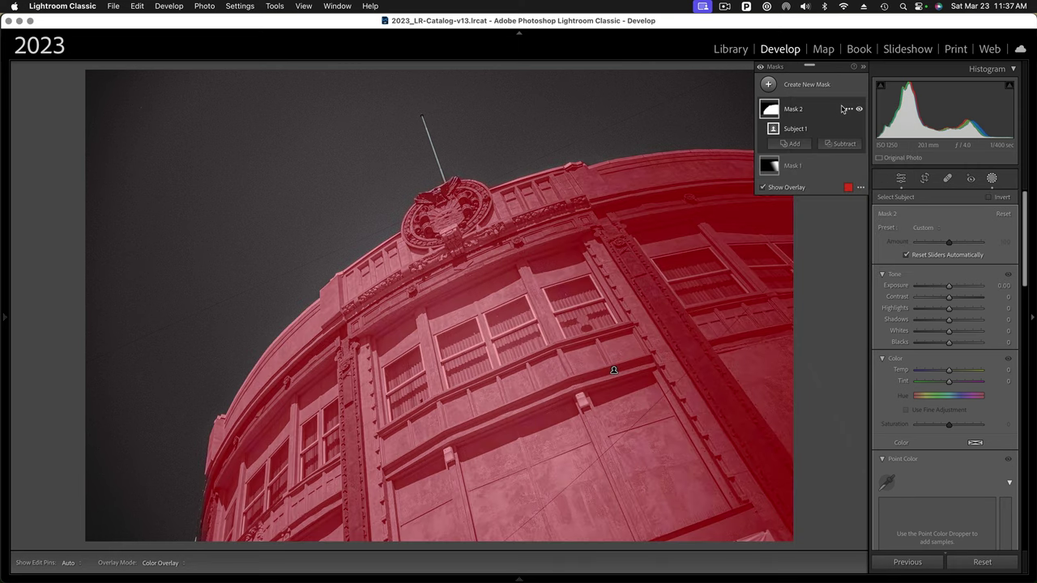
{"action": "left_click", "coordinate": [848, 109]}
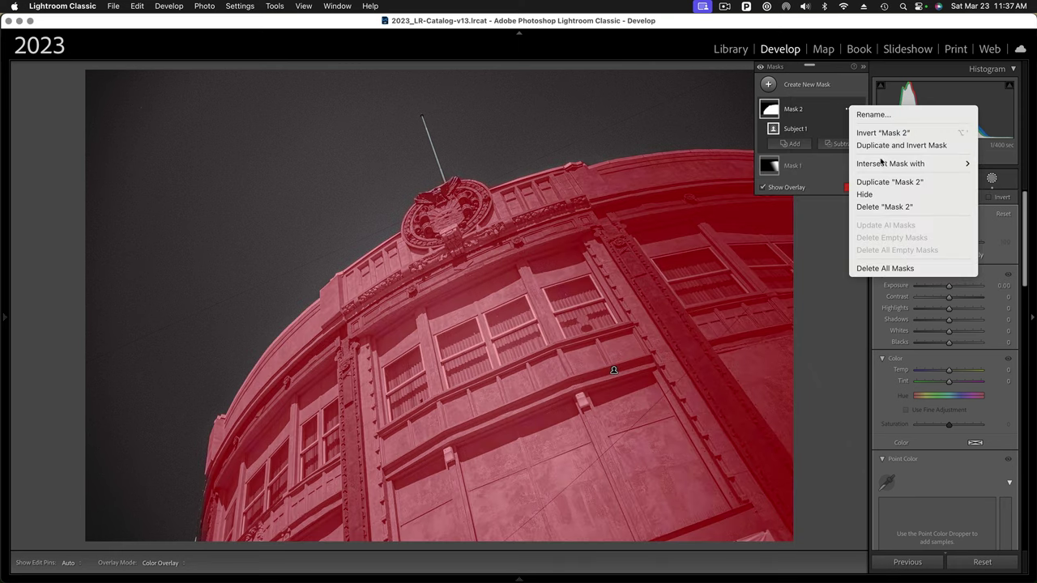
{"action": "mouse_move", "coordinate": [881, 163]}
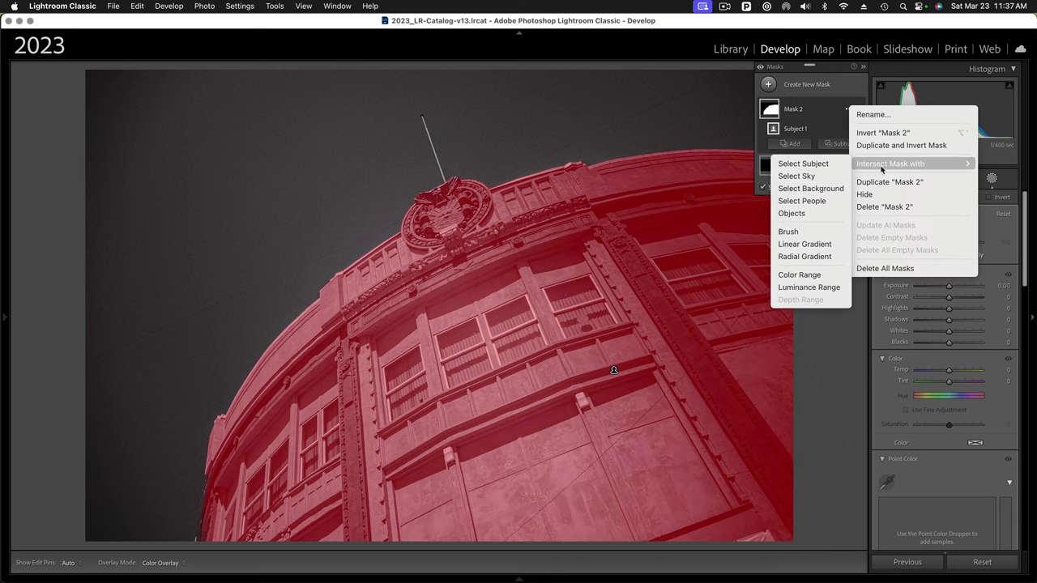
{"action": "left_click", "coordinate": [825, 246]}
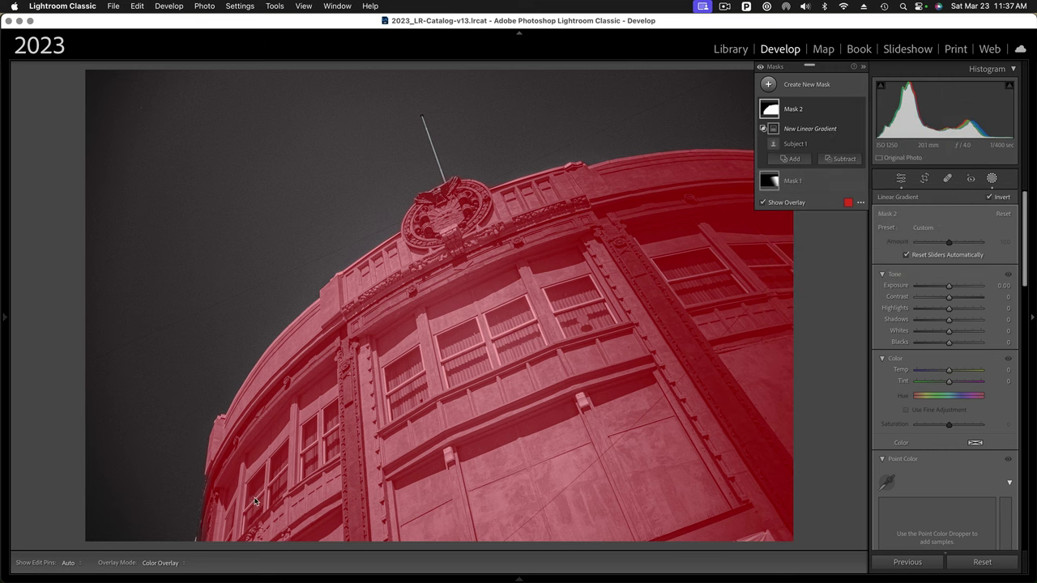
{"action": "left_click_drag", "start_coordinate": [250, 500], "coordinate": [526, 466]}
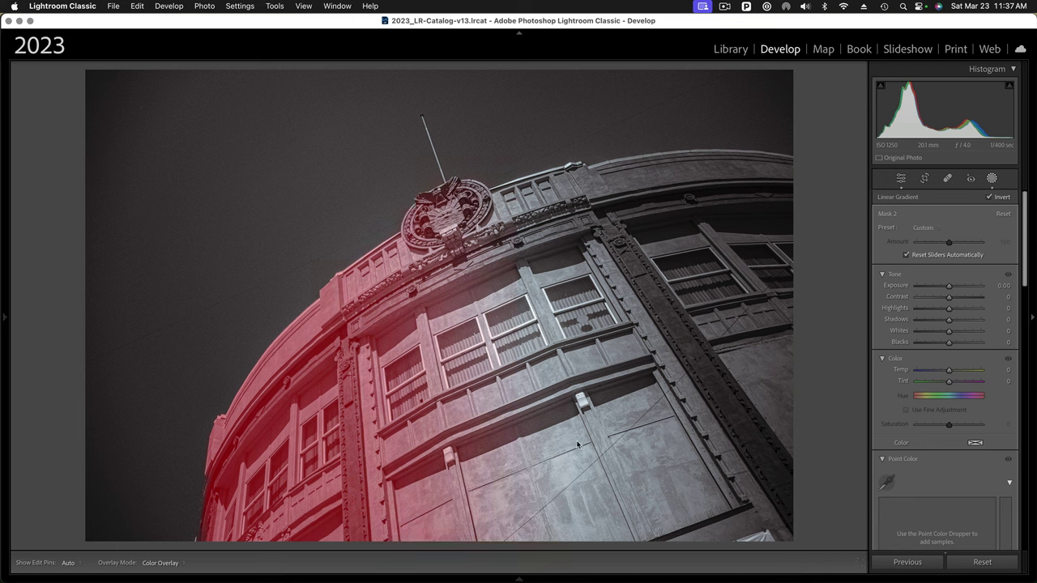
{"action": "left_click_drag", "start_coordinate": [577, 444], "coordinate": [578, 444]}
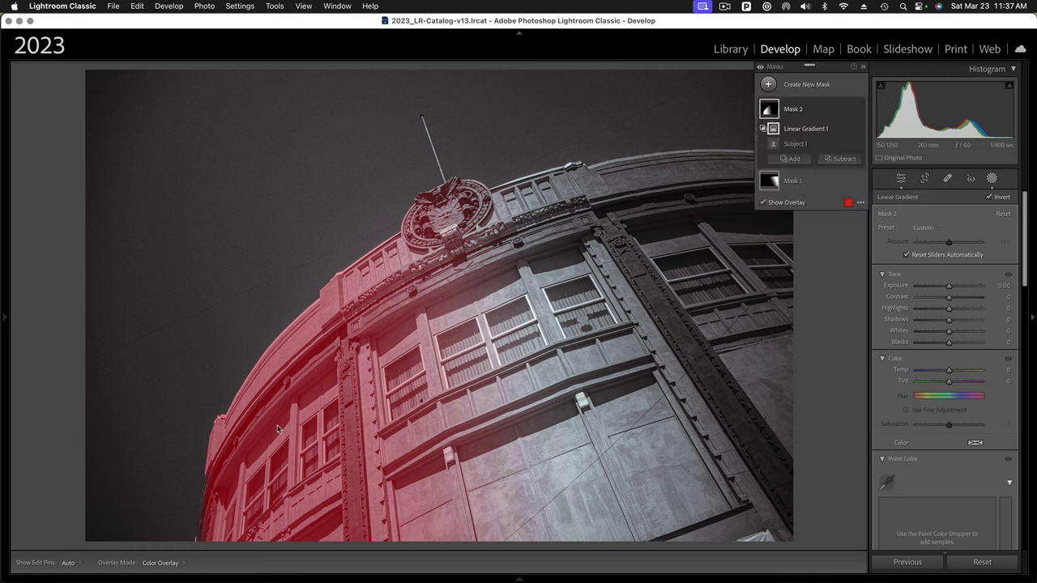
{"action": "mouse_move", "coordinate": [494, 580]}
Step: Darken Mask 2's exposure to -3.04 and deepen Mask 1's exposure to -2.03
{"action": "left_click_drag", "start_coordinate": [949, 286], "coordinate": [927, 289]}
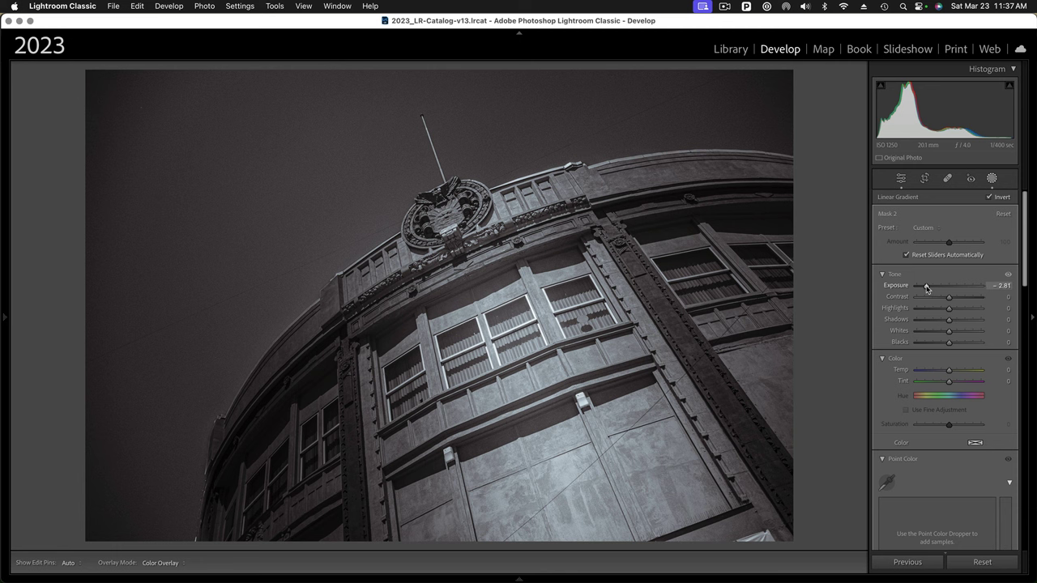
{"action": "left_click_drag", "start_coordinate": [927, 290], "coordinate": [926, 288]}
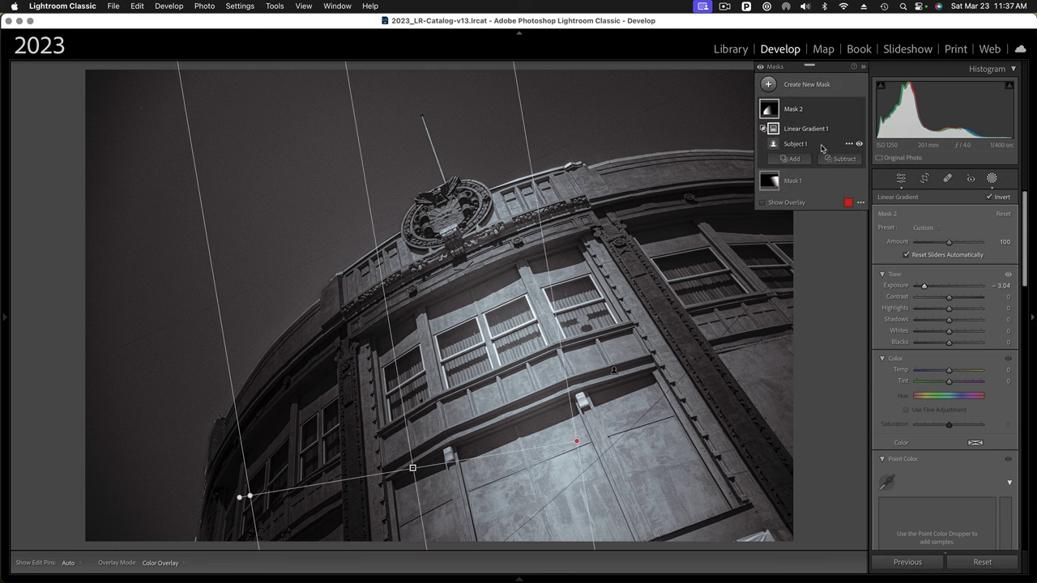
{"action": "left_click", "coordinate": [769, 183]}
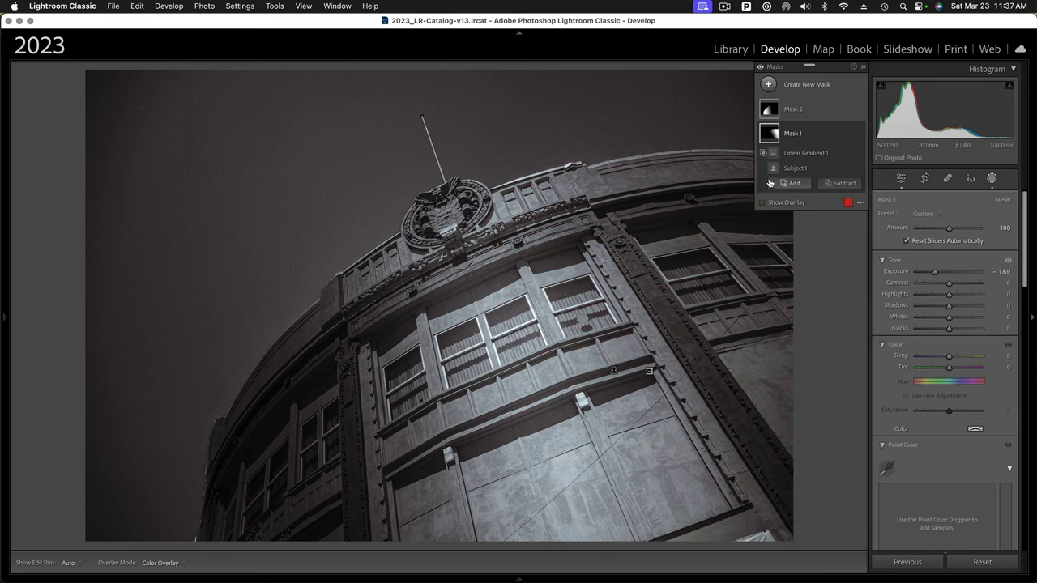
{"action": "left_click_drag", "start_coordinate": [934, 274], "coordinate": [930, 273]}
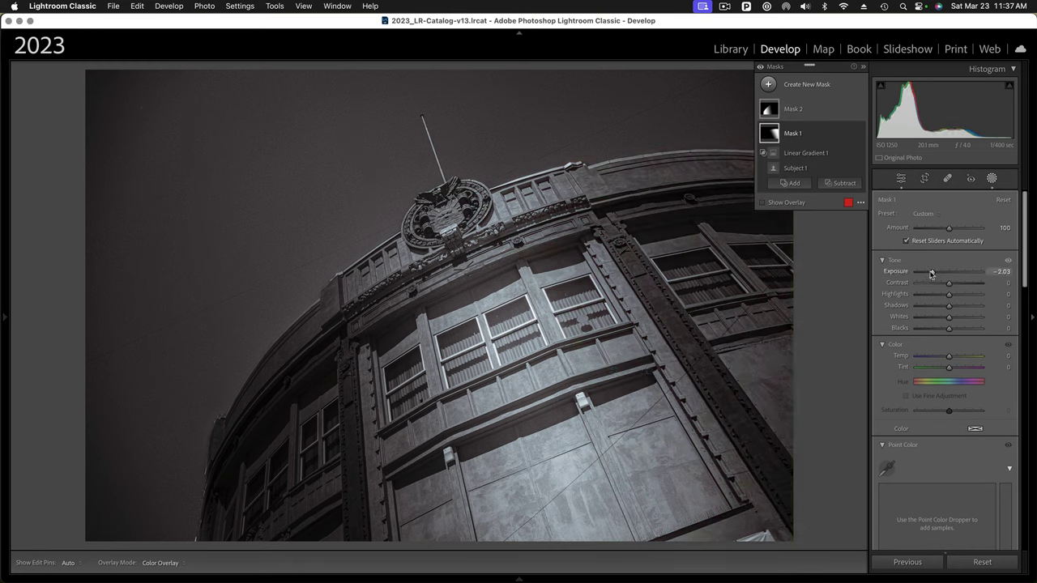
Step: Create Mask 3 with Select Sky, intersect it with a radial gradient, and check the overlay
{"action": "left_click", "coordinate": [769, 84]}
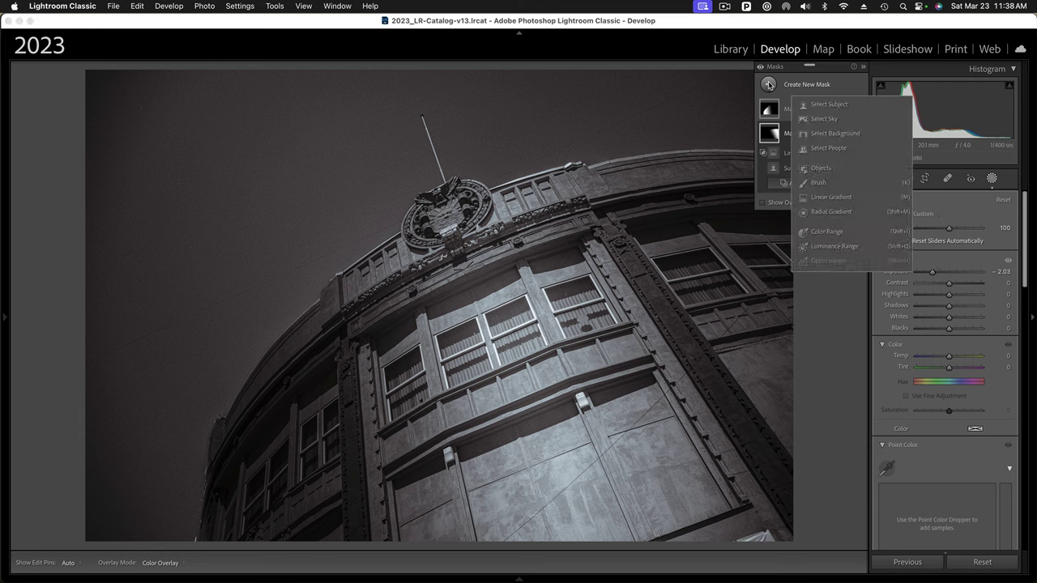
{"action": "left_click", "coordinate": [824, 119]}
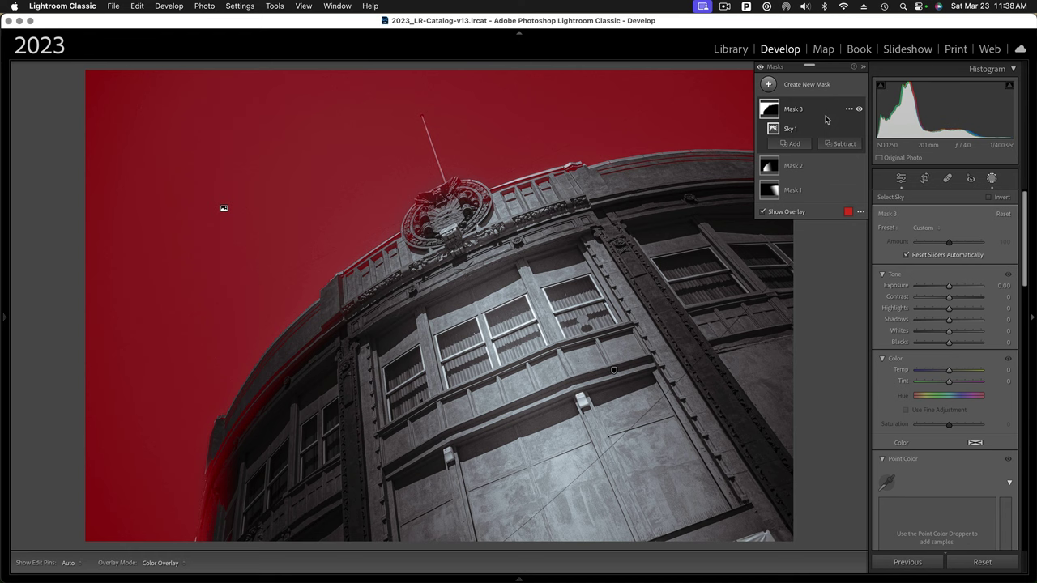
{"action": "left_click", "coordinate": [848, 110]}
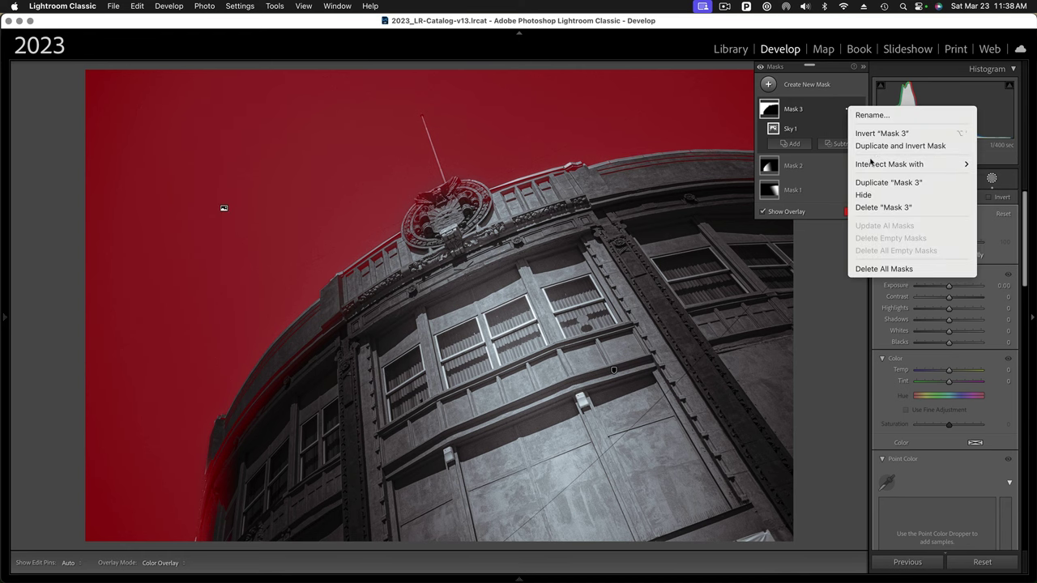
{"action": "mouse_move", "coordinate": [871, 164]}
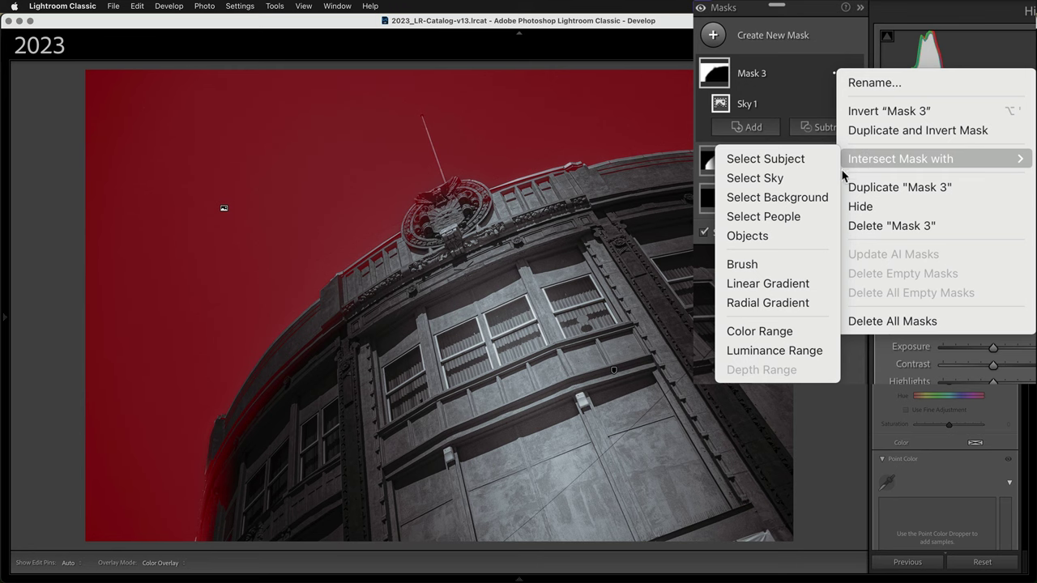
{"action": "left_click", "coordinate": [761, 304]}
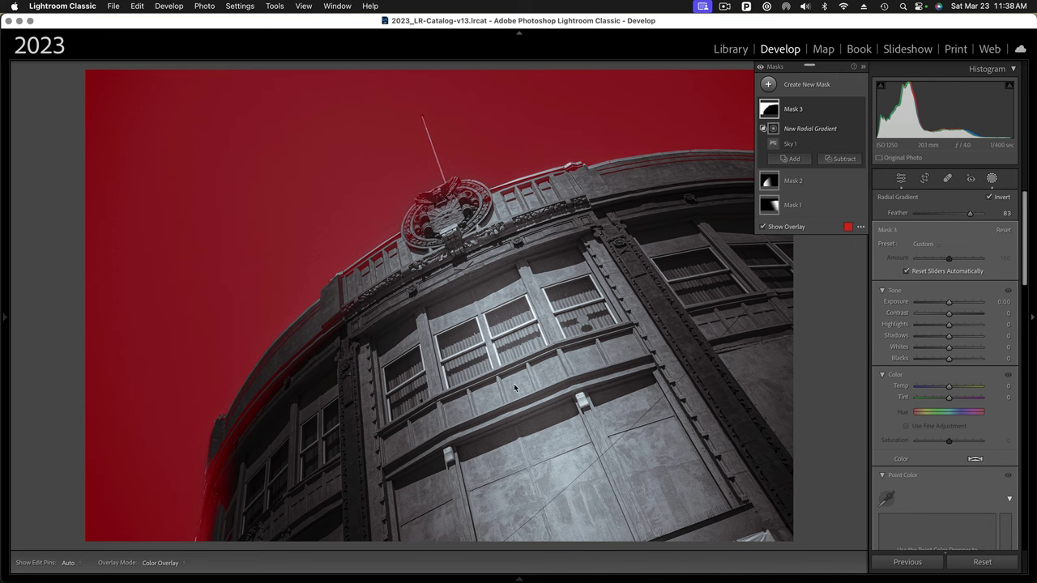
{"action": "key", "text": "o"}
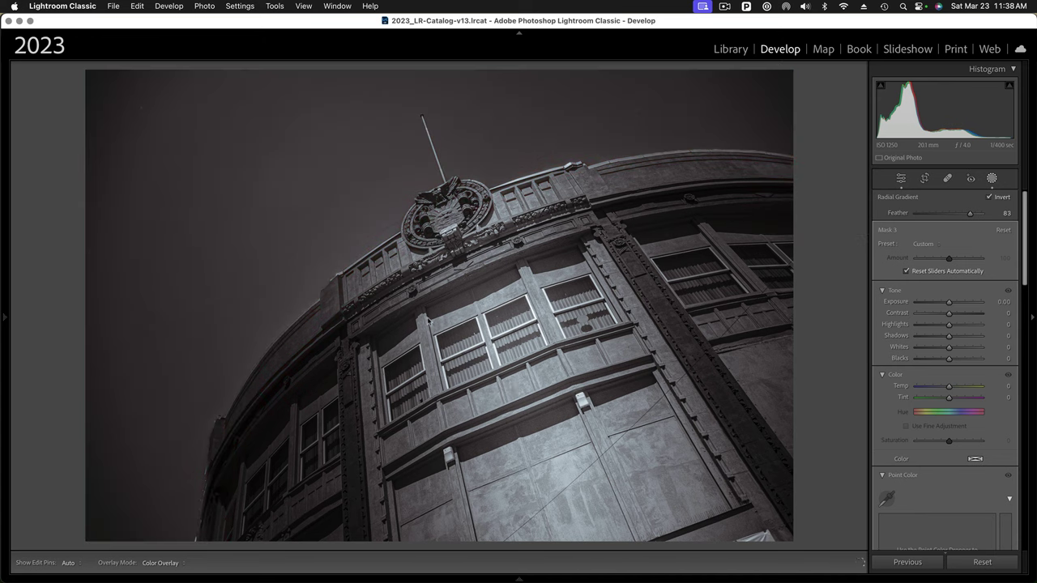
{"action": "key", "text": "o"}
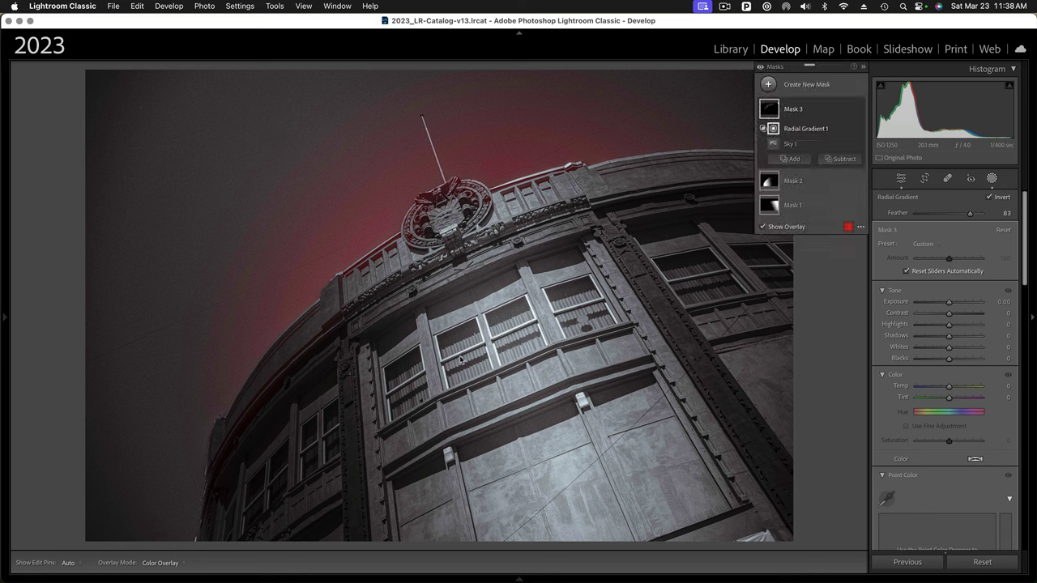
Step: Widen, rotate and move Radial Gradient 1 up and left over the curved building
{"action": "left_click", "coordinate": [773, 131]}
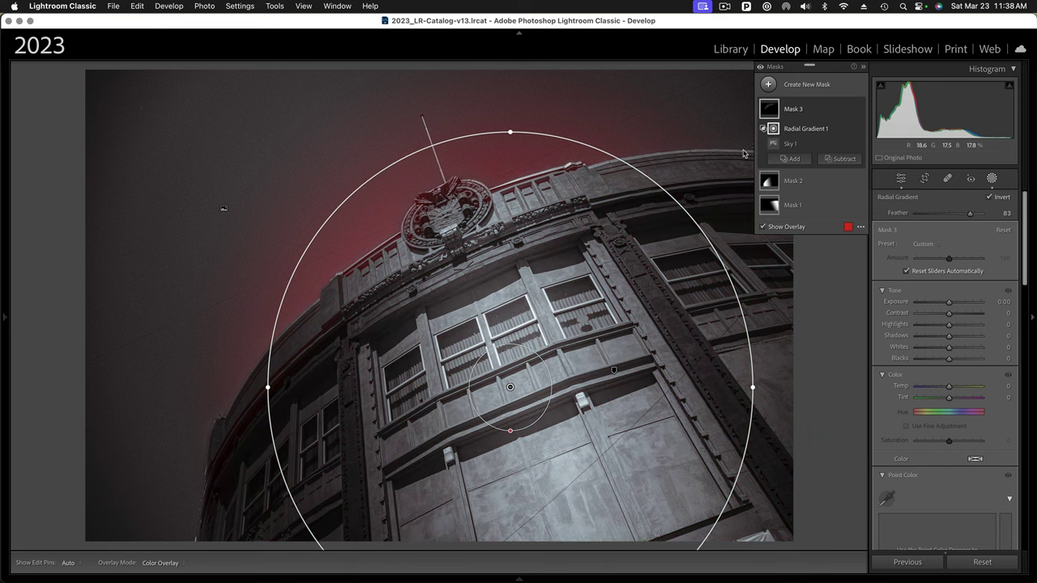
{"action": "left_click_drag", "start_coordinate": [265, 386], "coordinate": [194, 395]}
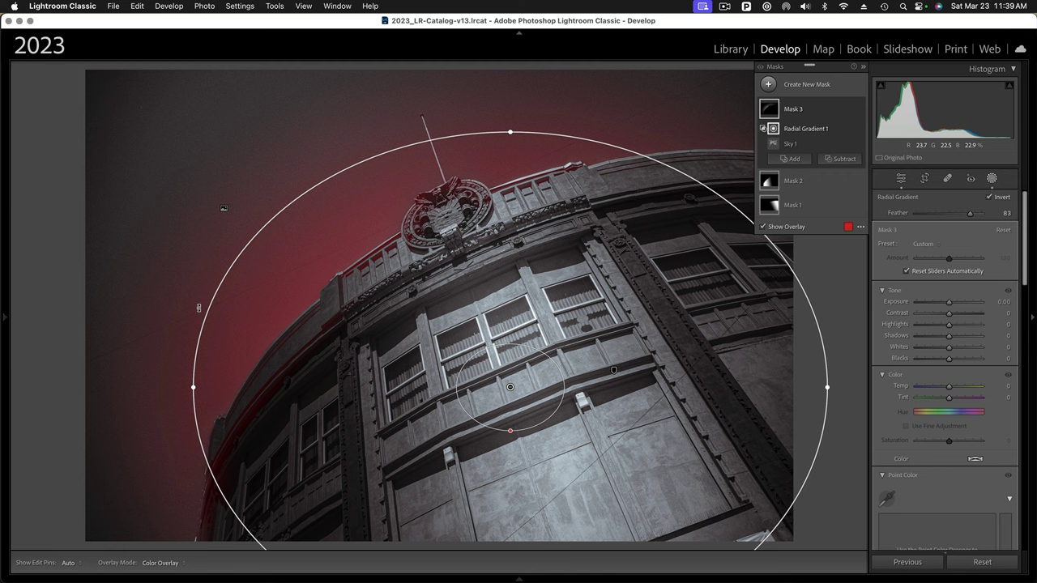
{"action": "left_click_drag", "start_coordinate": [198, 308], "coordinate": [170, 347]}
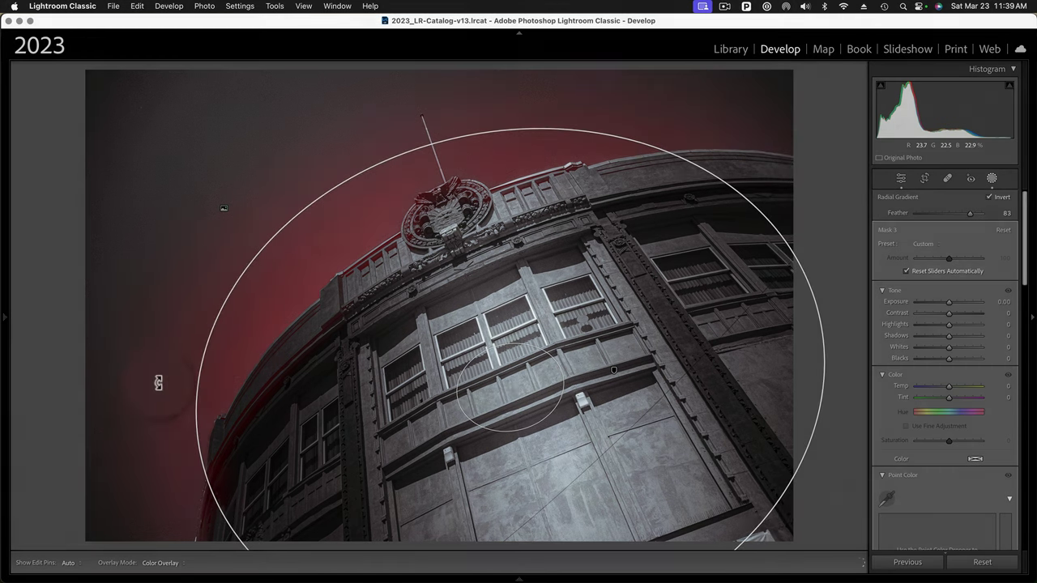
{"action": "left_click_drag", "start_coordinate": [159, 383], "coordinate": [156, 433]}
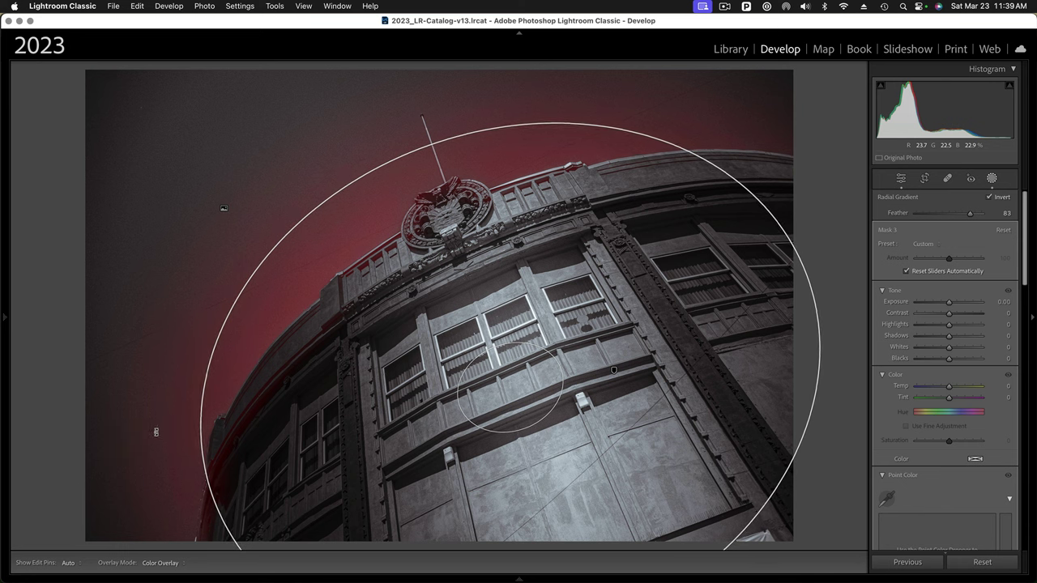
{"action": "left_click_drag", "start_coordinate": [531, 197], "coordinate": [507, 213]}
{"action": "left_click_drag", "start_coordinate": [595, 189], "coordinate": [588, 192]}
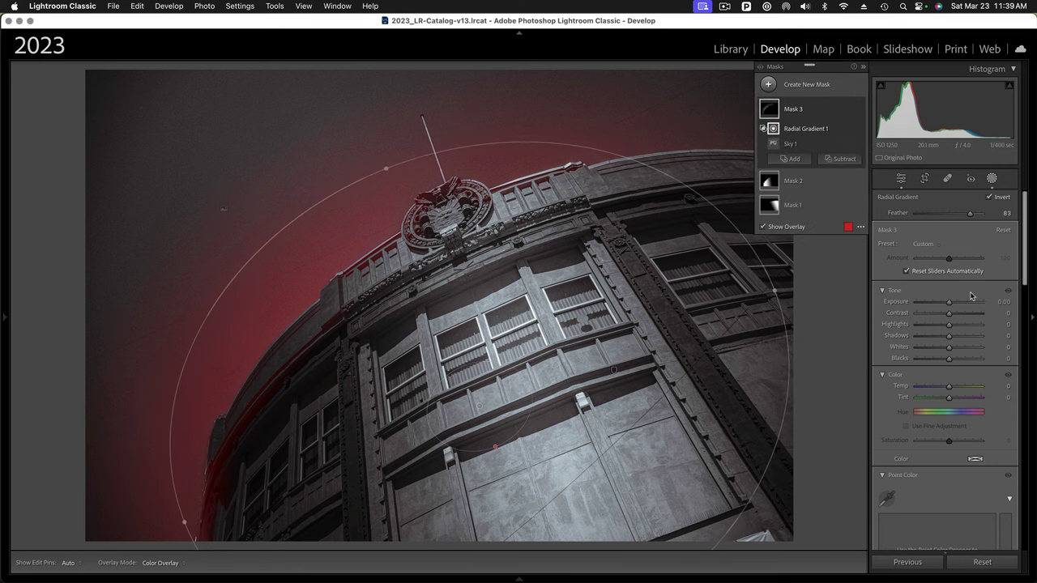
Step: Raise Mask 3's Exposure to 2.79 and shift the gradient slightly left
{"action": "left_click_drag", "start_coordinate": [950, 304], "coordinate": [973, 304]}
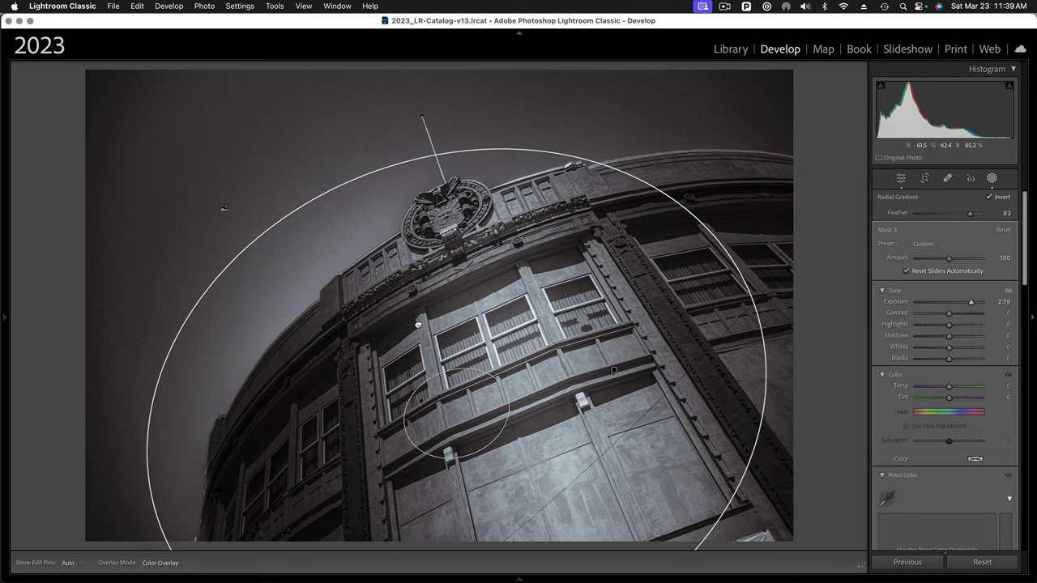
{"action": "left_click_drag", "start_coordinate": [417, 325], "coordinate": [394, 330]}
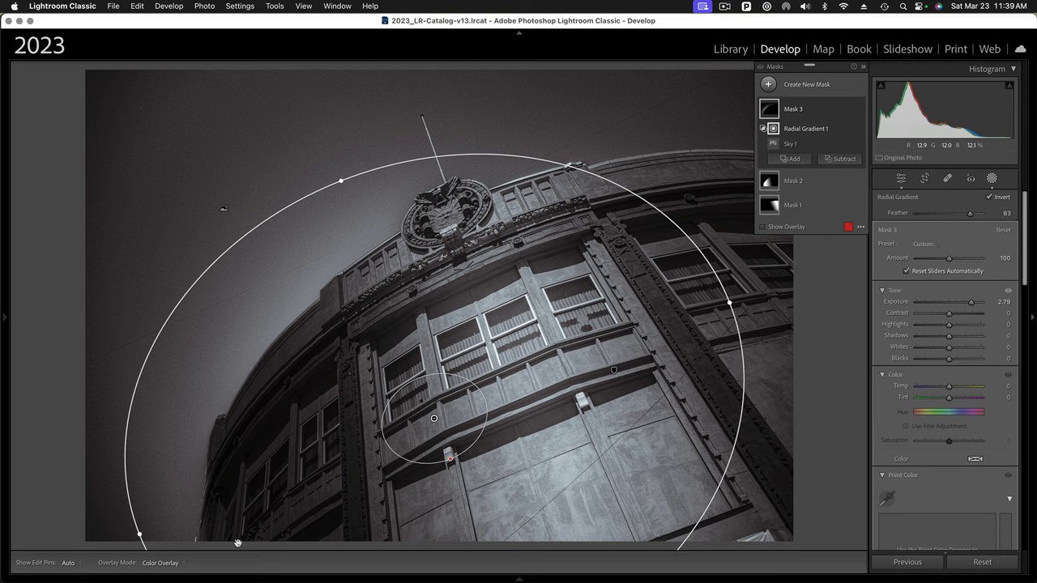
Step: Zoom in on the roofline and start a new Objects mask
{"action": "left_click", "coordinate": [992, 179]}
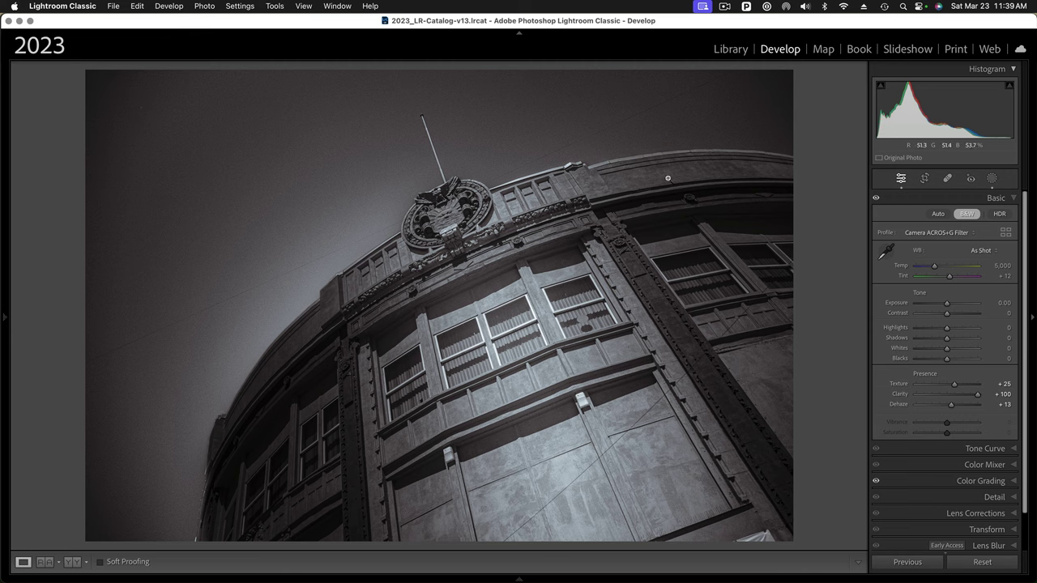
{"action": "left_click", "coordinate": [698, 171]}
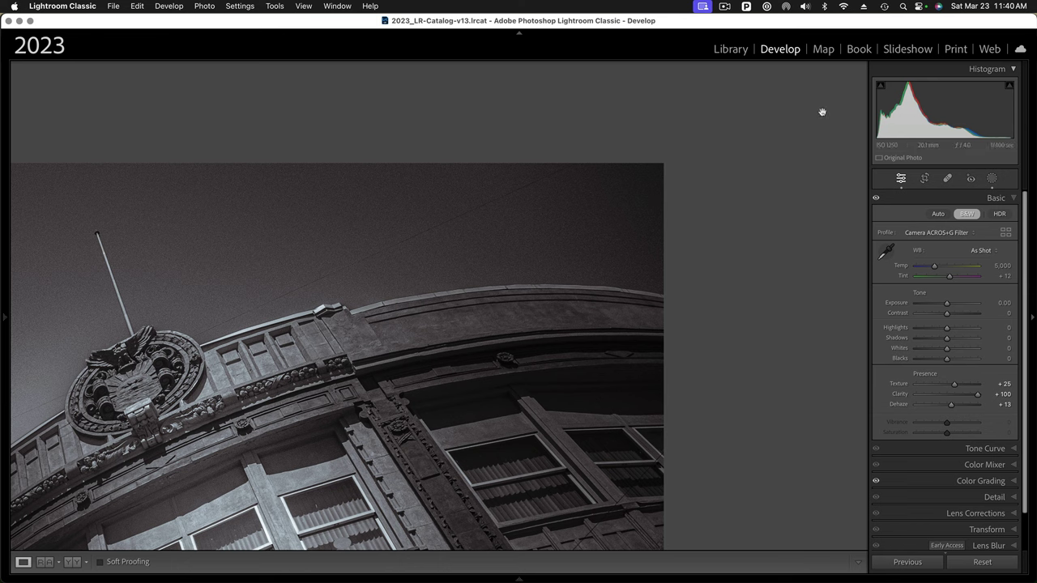
{"action": "left_click", "coordinate": [990, 179]}
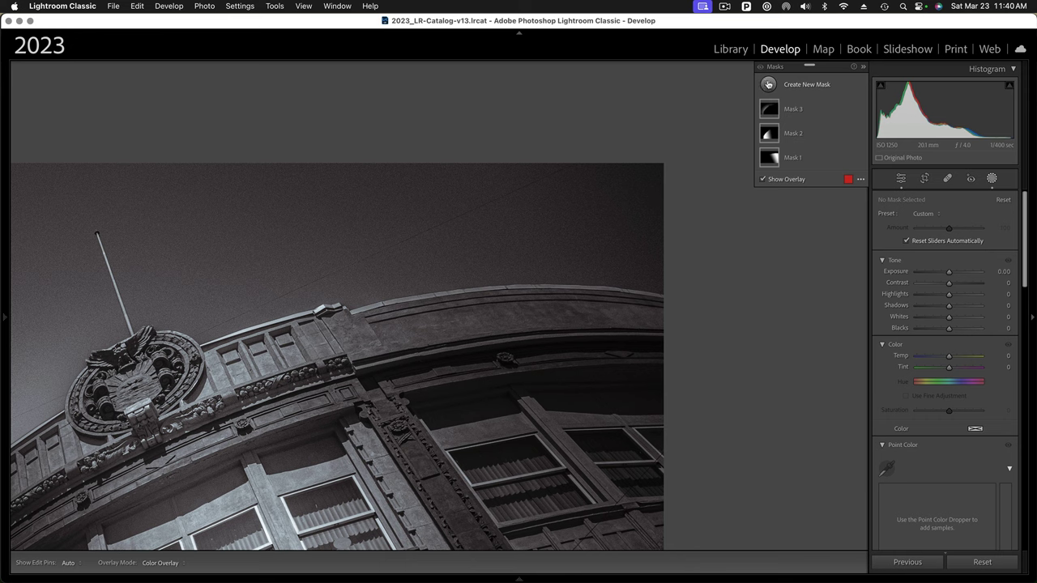
{"action": "left_click", "coordinate": [768, 84]}
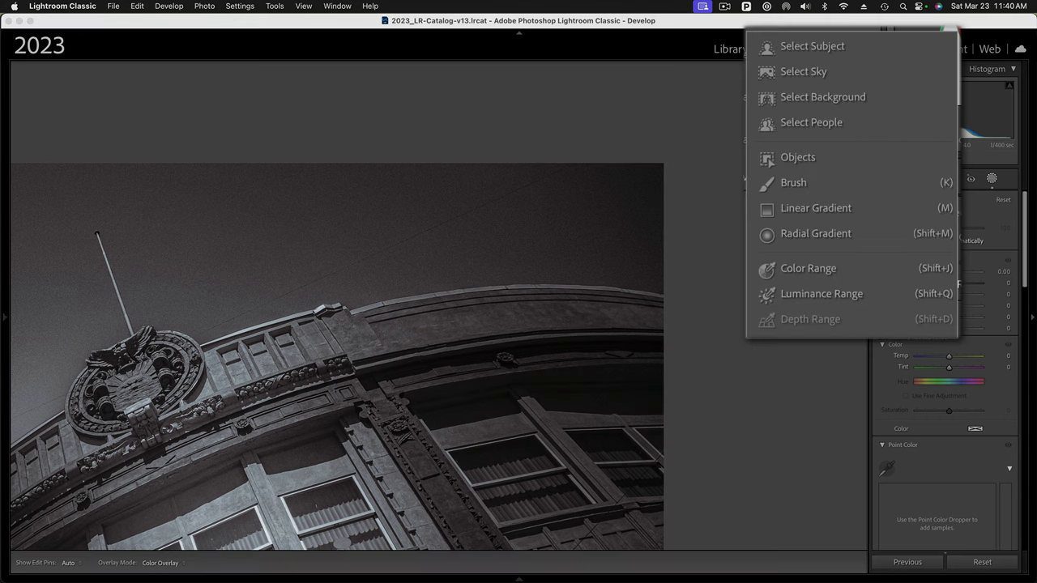
{"action": "left_click", "coordinate": [766, 158]}
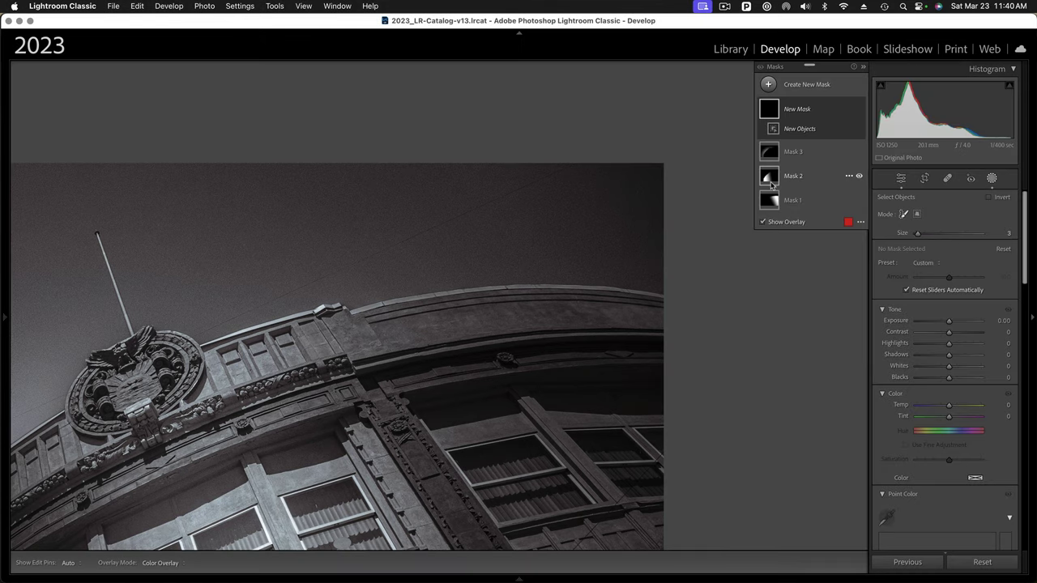
Step: Brush along the roofline's top edge, then set Whites 100 and Exposure 0.46
{"action": "left_click", "coordinate": [353, 310]}
{"action": "mouse_move", "coordinate": [358, 310]}
{"action": "left_mouse_down"}
{"action": "mouse_move", "coordinate": [516, 285]}
{"action": "mouse_move", "coordinate": [669, 296]}
{"action": "left_mouse_up"}
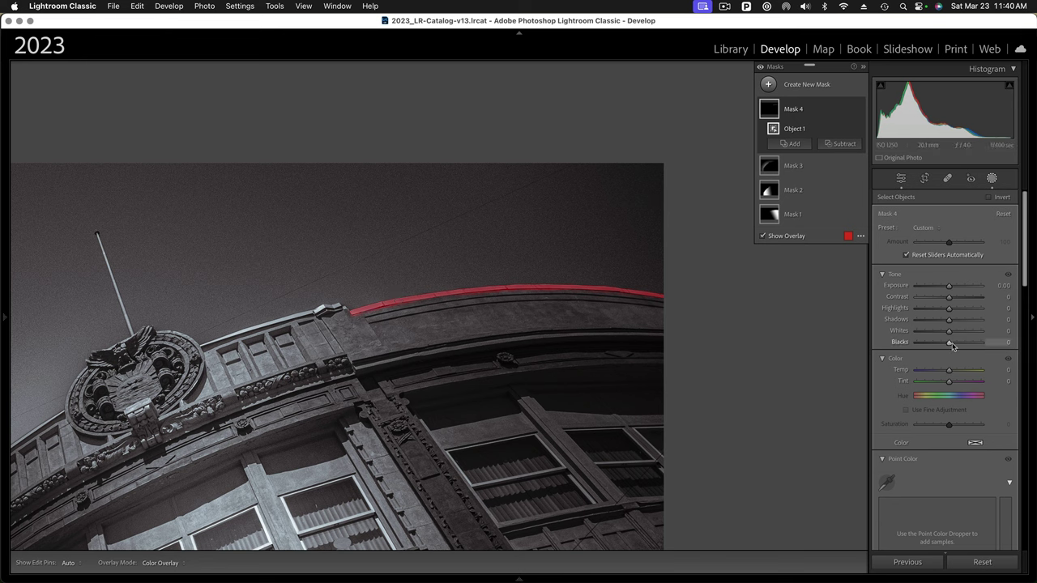
{"action": "left_click_drag", "start_coordinate": [950, 336], "coordinate": [981, 333]}
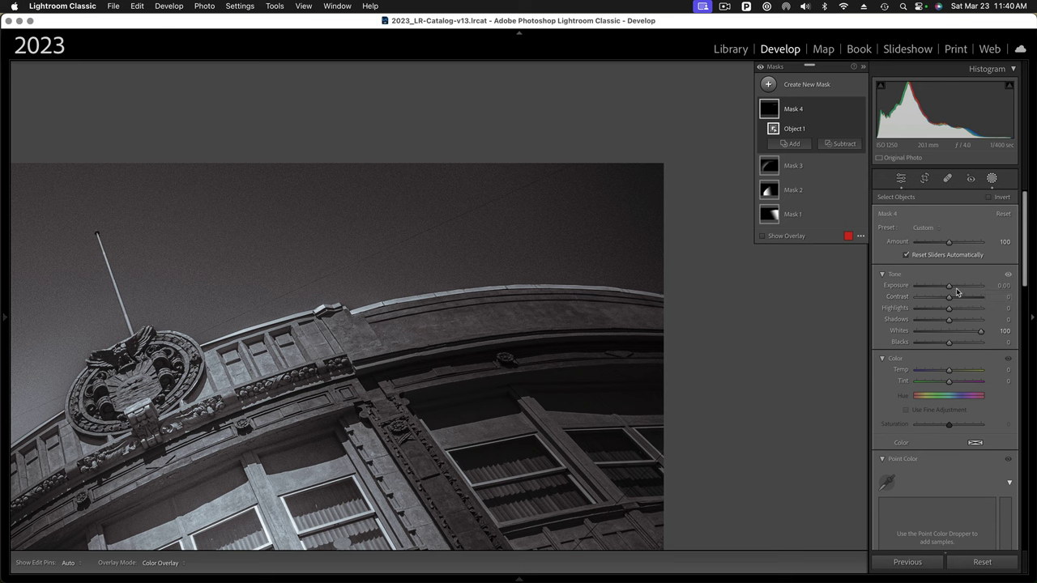
{"action": "left_click_drag", "start_coordinate": [949, 287], "coordinate": [953, 287]}
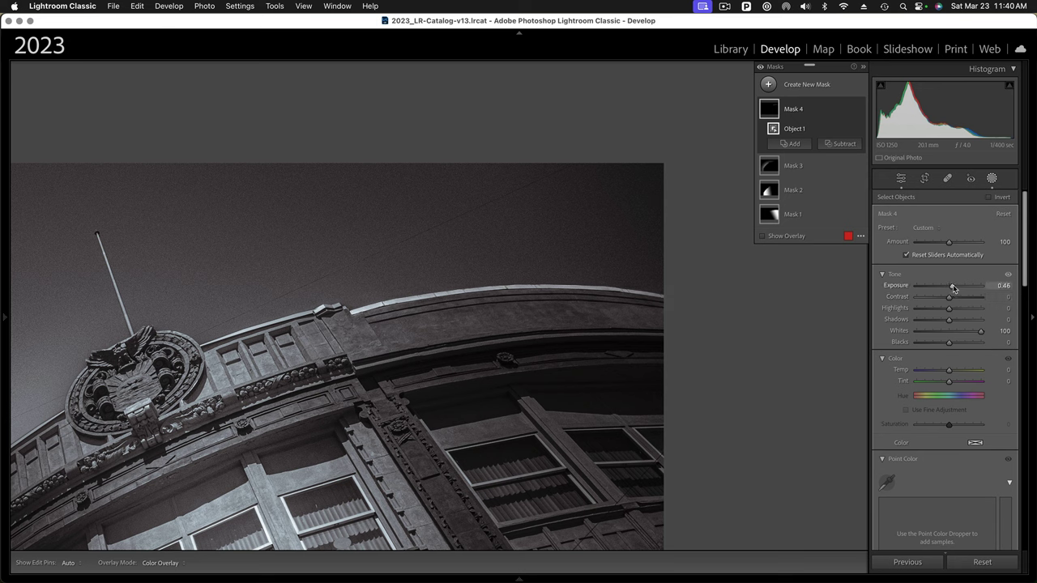
Step: Fit the photo in the Navigator, preview it full screen, then return to the Library grid
{"action": "mouse_move", "coordinate": [5, 322]}
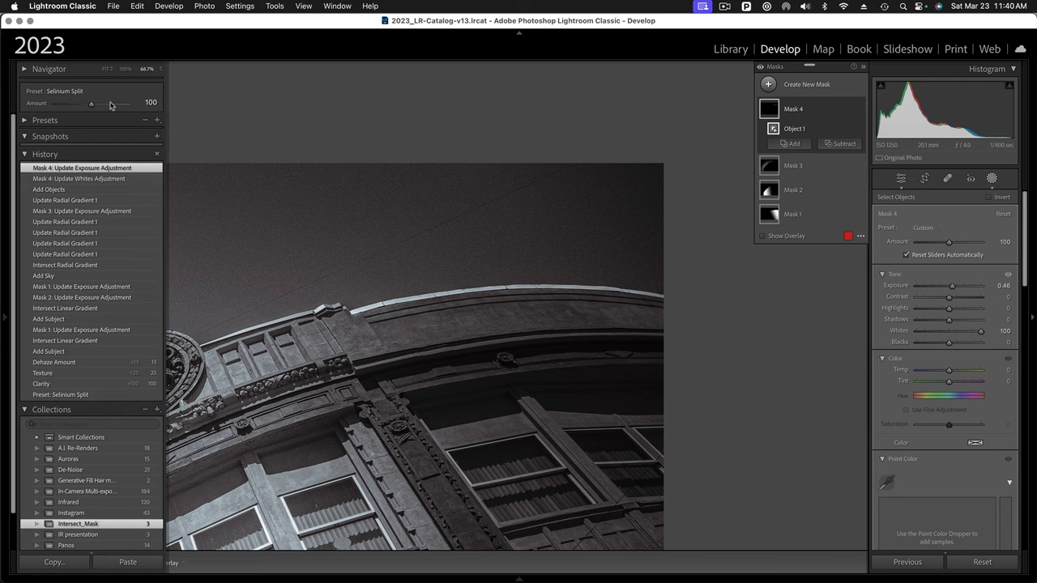
{"action": "left_click", "coordinate": [103, 69]}
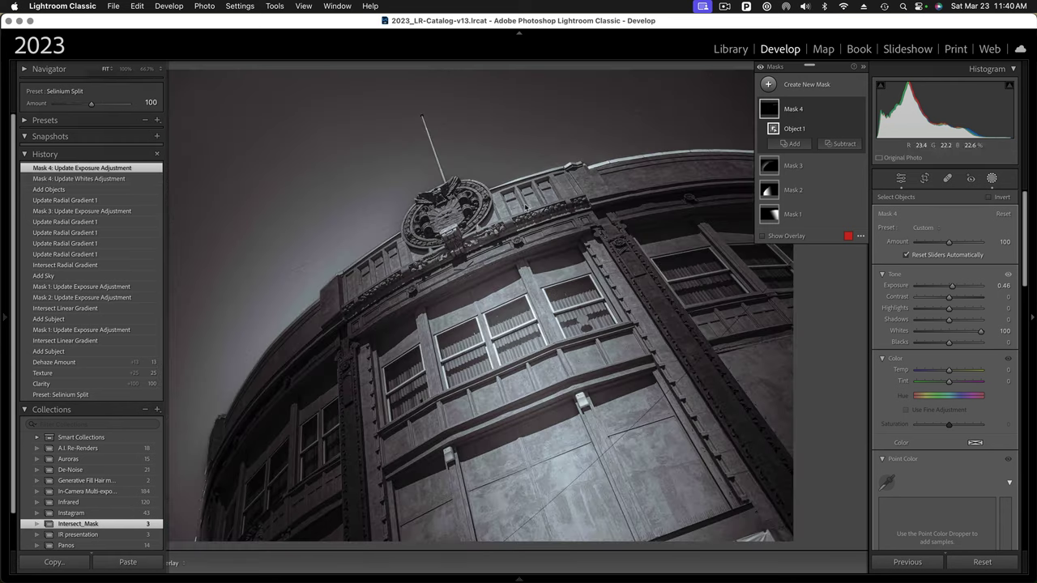
{"action": "key", "text": "f"}
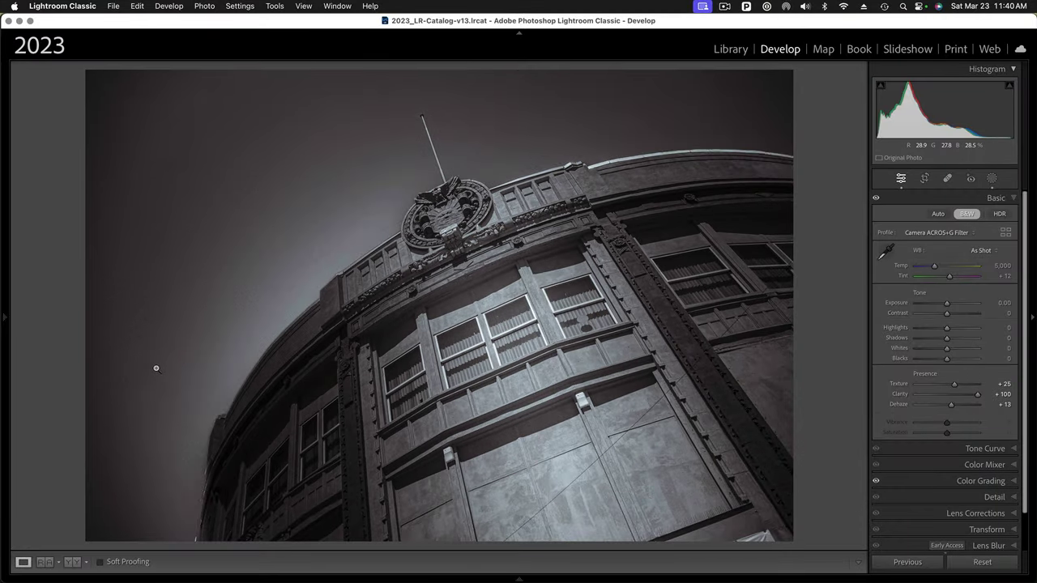
{"action": "mouse_move", "coordinate": [2, 320]}
{"action": "key", "text": "g"}
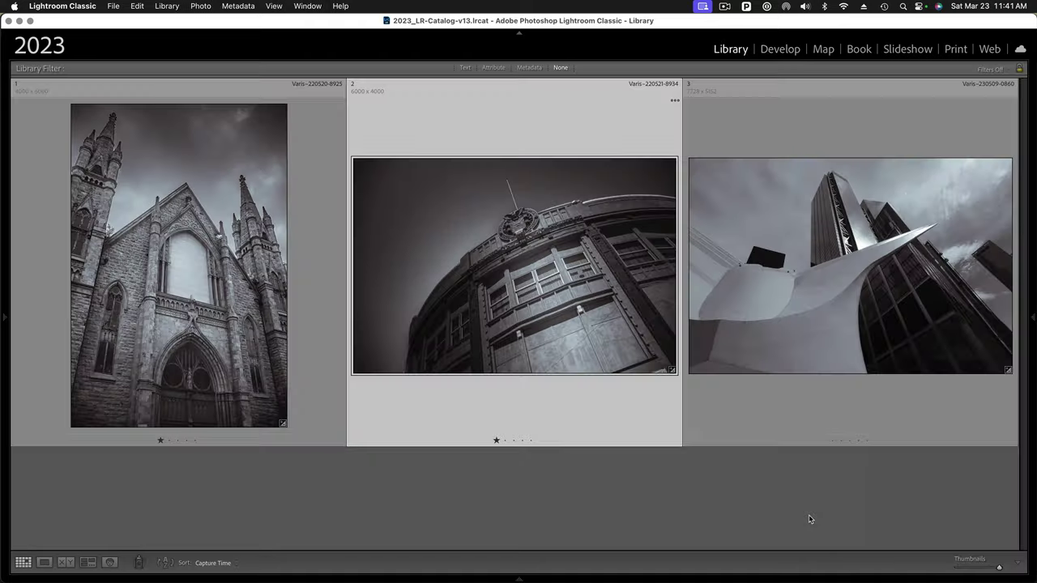
Step: Open the white-wing skyscraper photo in Develop and set Shadows +36, Clarity +63, Dehaze +20
{"action": "left_click", "coordinate": [817, 275]}
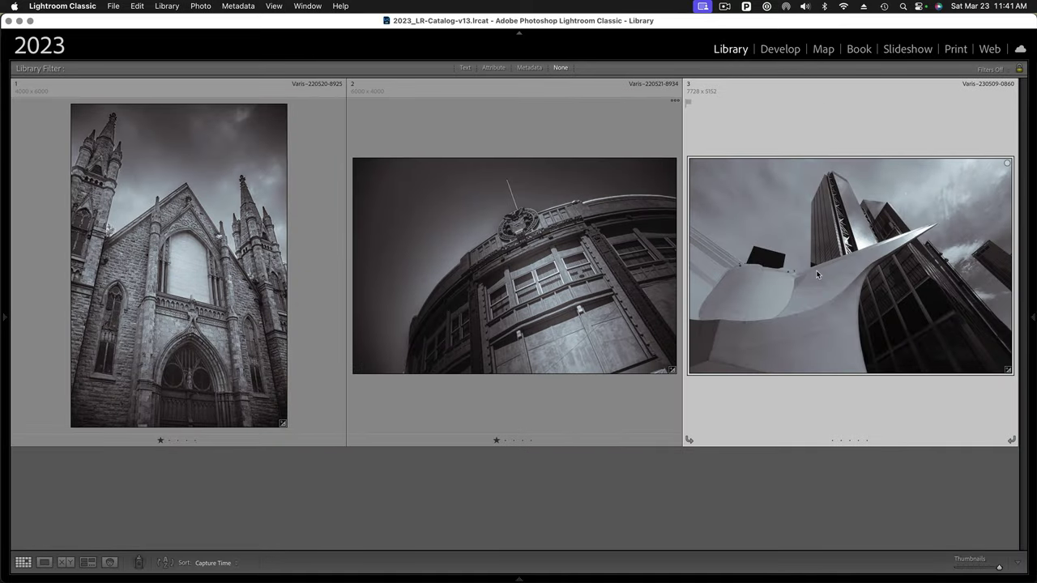
{"action": "left_click", "coordinate": [780, 50]}
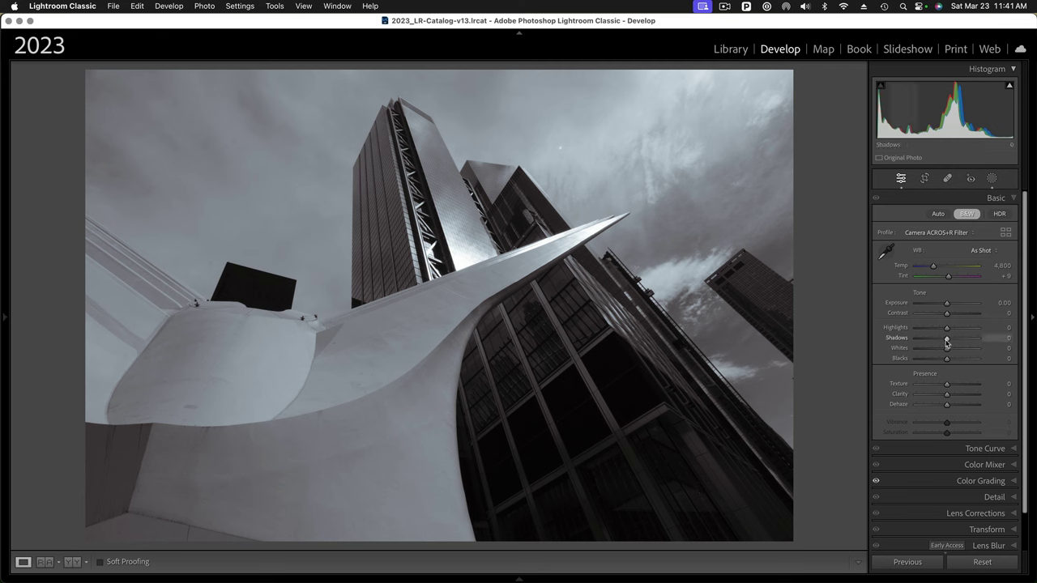
{"action": "left_click_drag", "start_coordinate": [946, 340], "coordinate": [956, 341]}
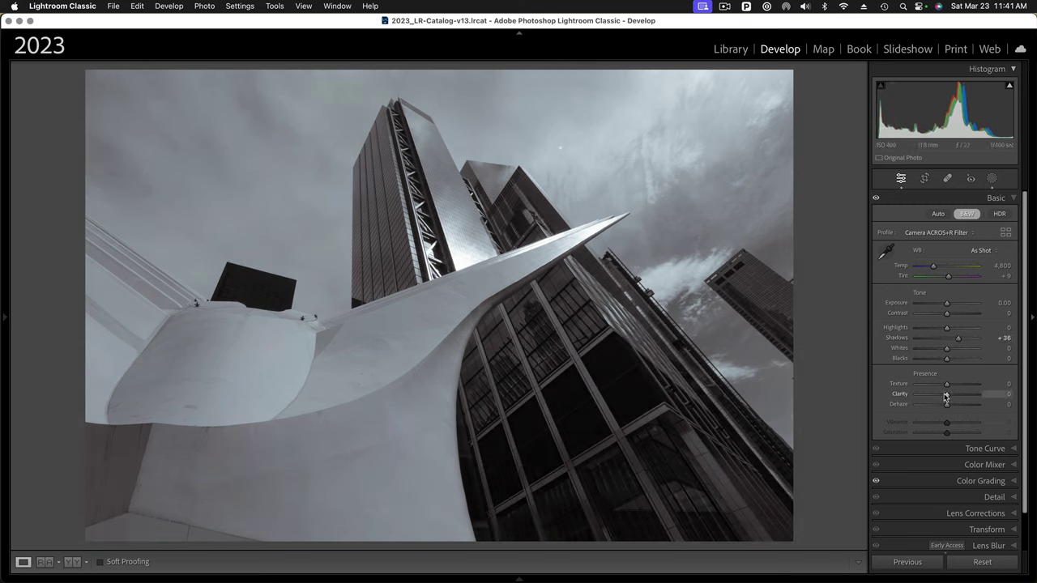
{"action": "left_click_drag", "start_coordinate": [948, 397], "coordinate": [967, 398]}
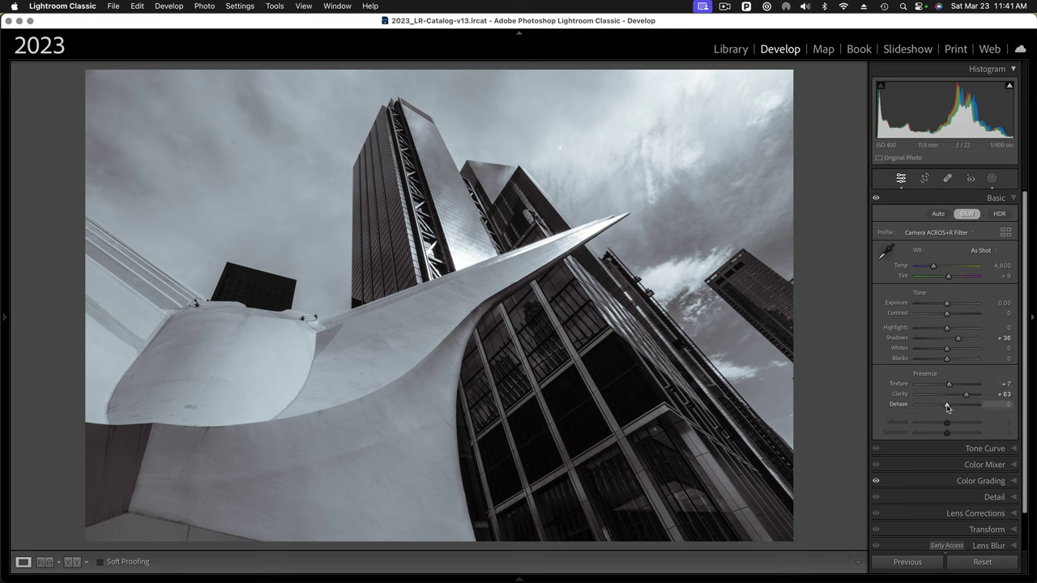
{"action": "left_click_drag", "start_coordinate": [948, 408], "coordinate": [953, 407]}
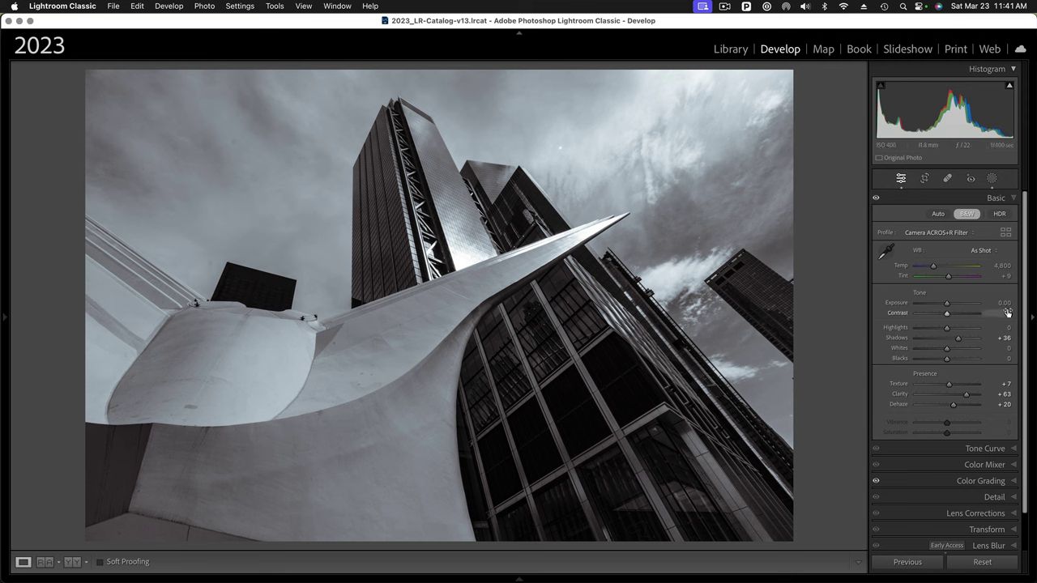
Step: Open Masking and add an automatic Select Sky mask
{"action": "left_click", "coordinate": [992, 178]}
{"action": "mouse_move", "coordinate": [765, 111]}
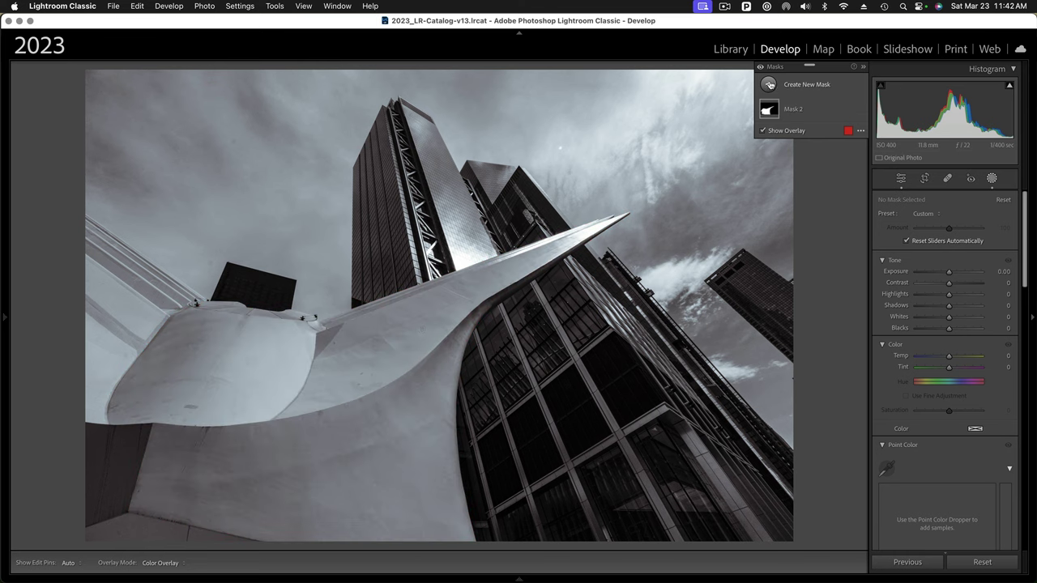
{"action": "left_click", "coordinate": [769, 84]}
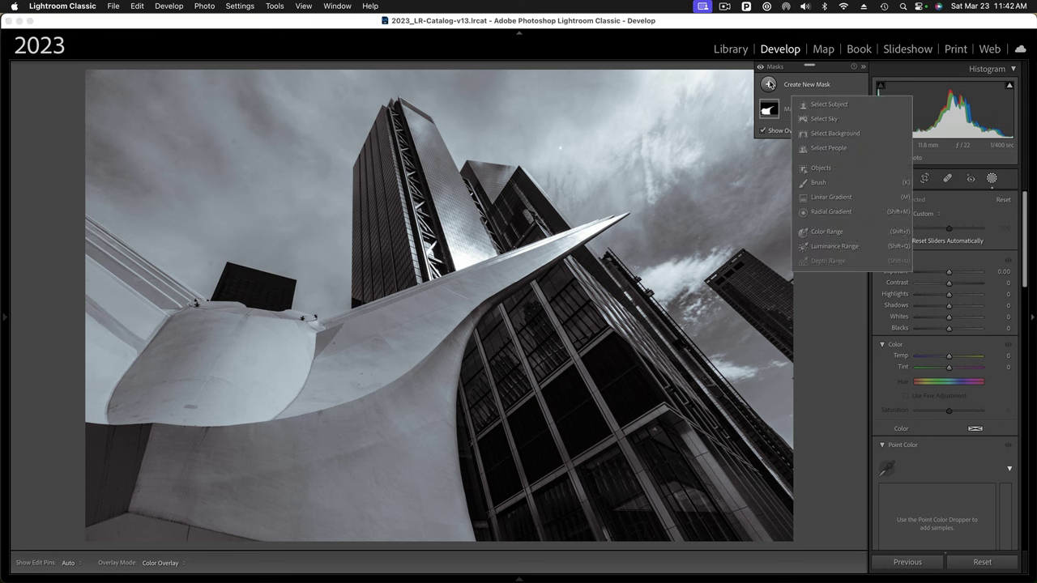
{"action": "left_click", "coordinate": [823, 120]}
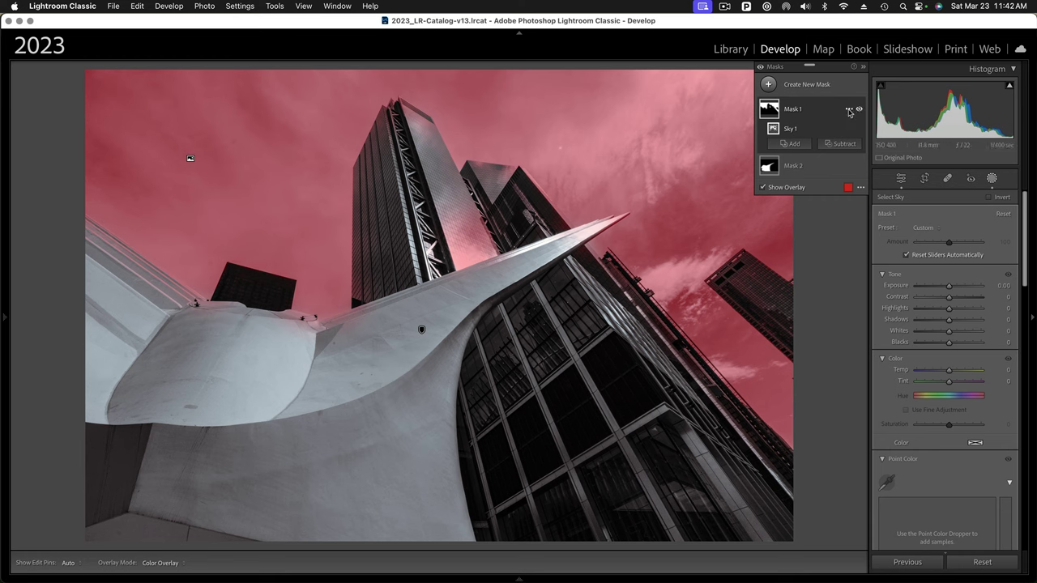
Step: Intersect the sky mask with a new linear gradient
{"action": "left_click", "coordinate": [848, 110]}
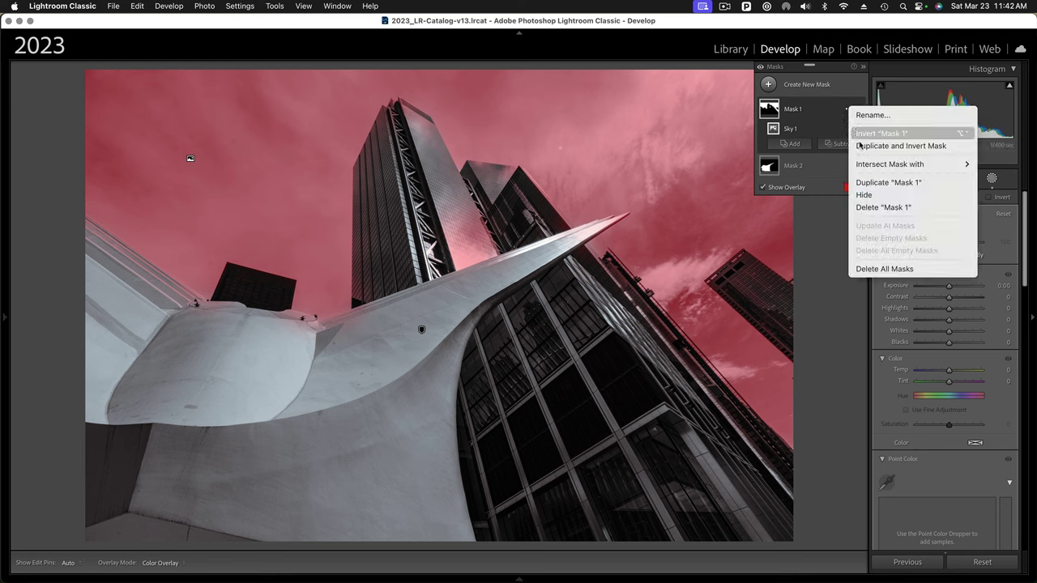
{"action": "mouse_move", "coordinate": [874, 169]}
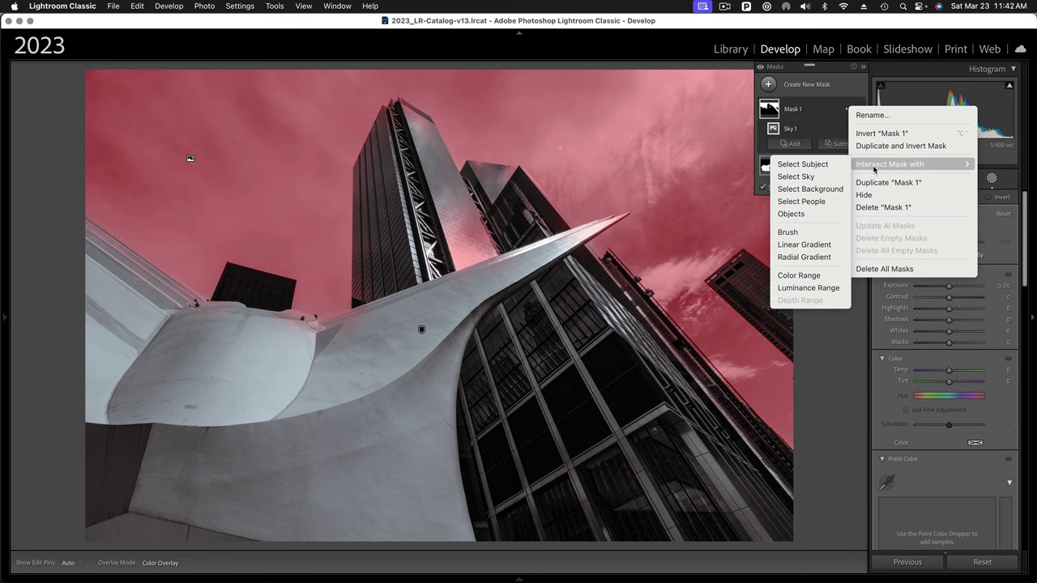
{"action": "left_click", "coordinate": [798, 245]}
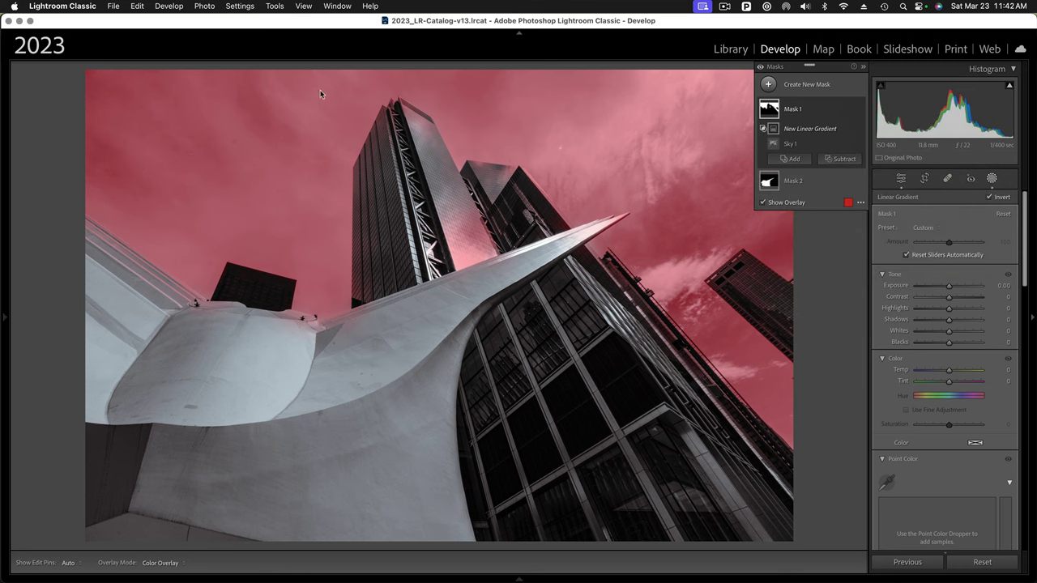
Step: Drag the linear gradient down from the top and set the sky mask's Exposure to −1.50
{"action": "left_click_drag", "start_coordinate": [321, 89], "coordinate": [313, 248]}
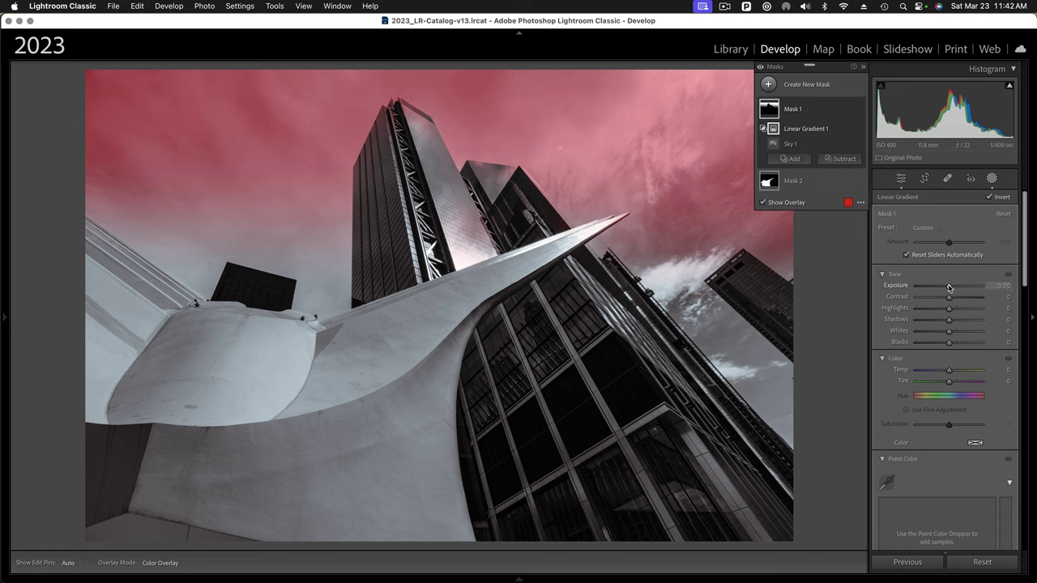
{"action": "left_click_drag", "start_coordinate": [949, 286], "coordinate": [936, 287]}
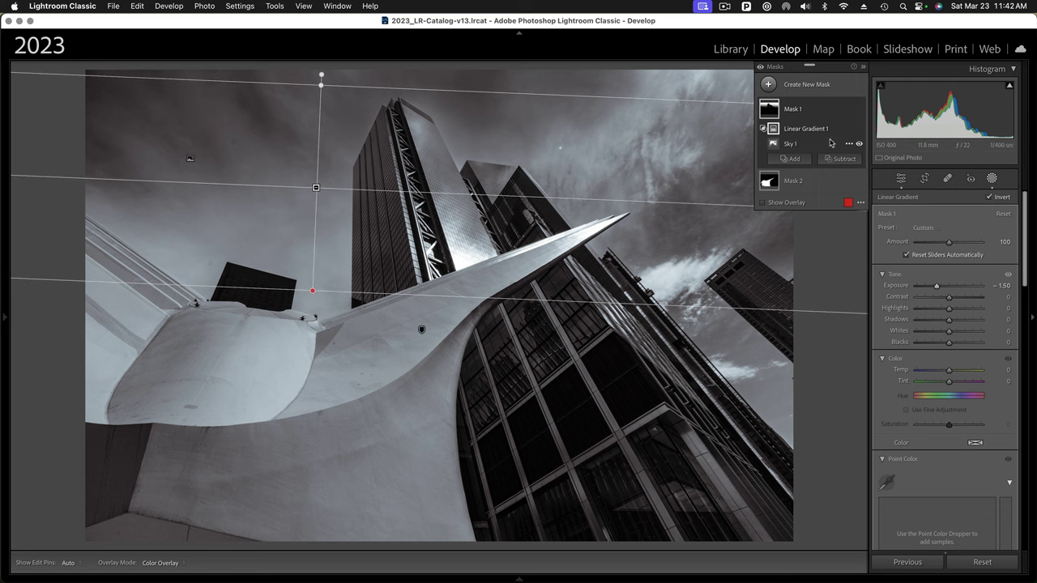
Step: Select Mask 2 on the white wing and intersect it with a Linear Gradient
{"action": "mouse_move", "coordinate": [770, 183]}
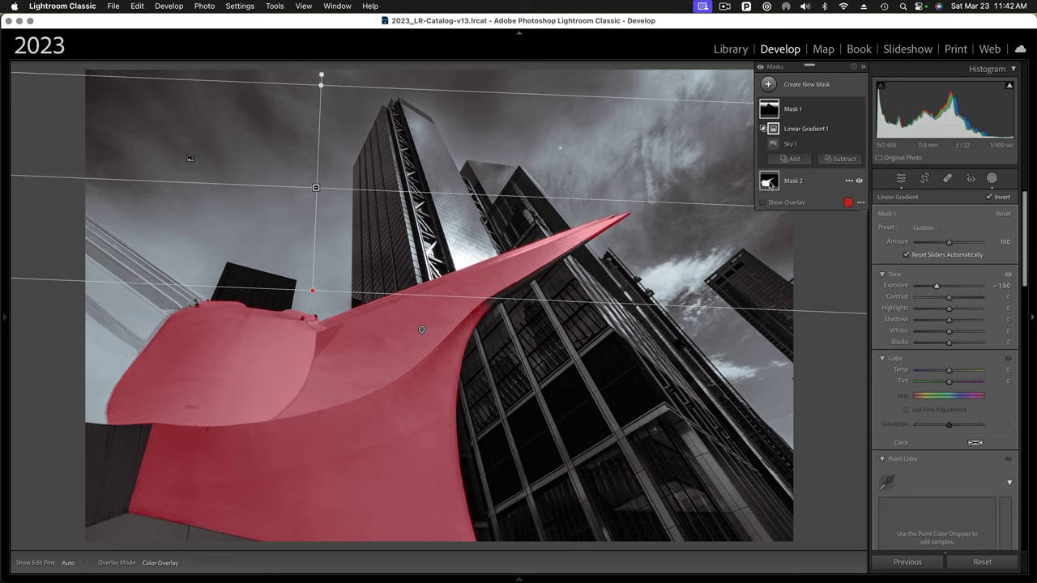
{"action": "left_click", "coordinate": [769, 182]}
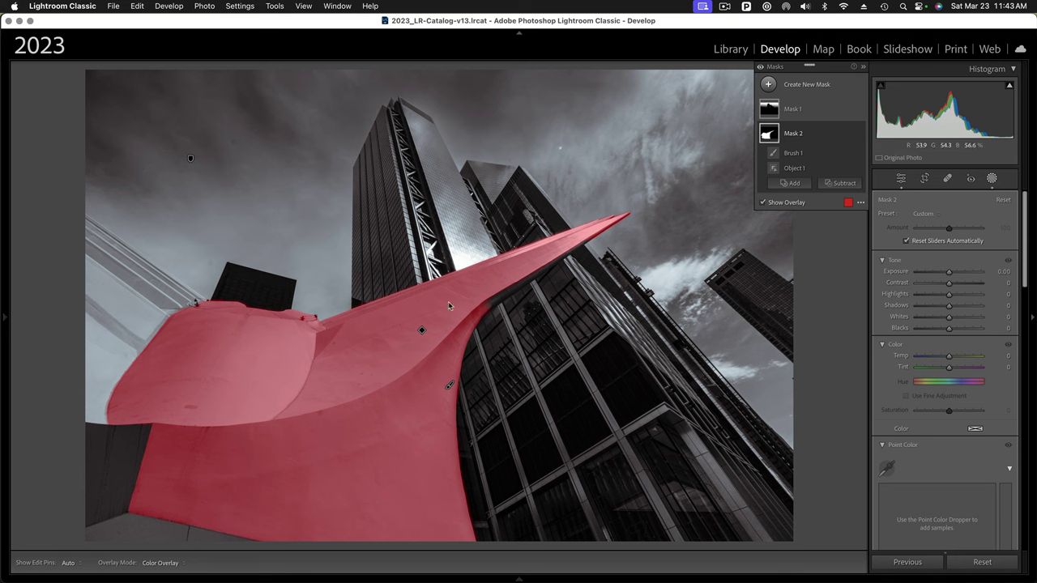
{"action": "mouse_move", "coordinate": [855, 136]}
{"action": "left_click", "coordinate": [849, 135]}
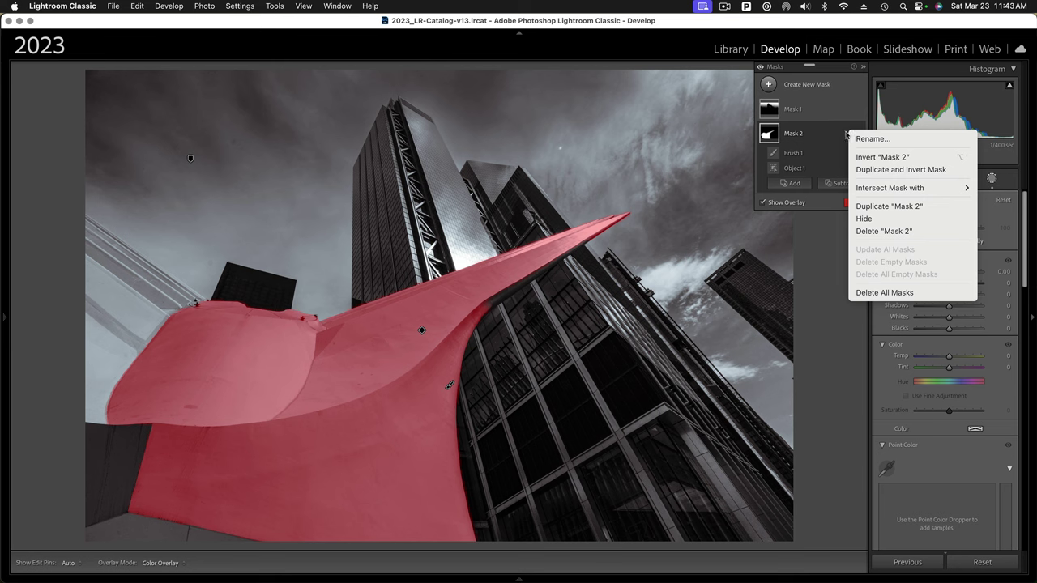
{"action": "mouse_move", "coordinate": [874, 191]}
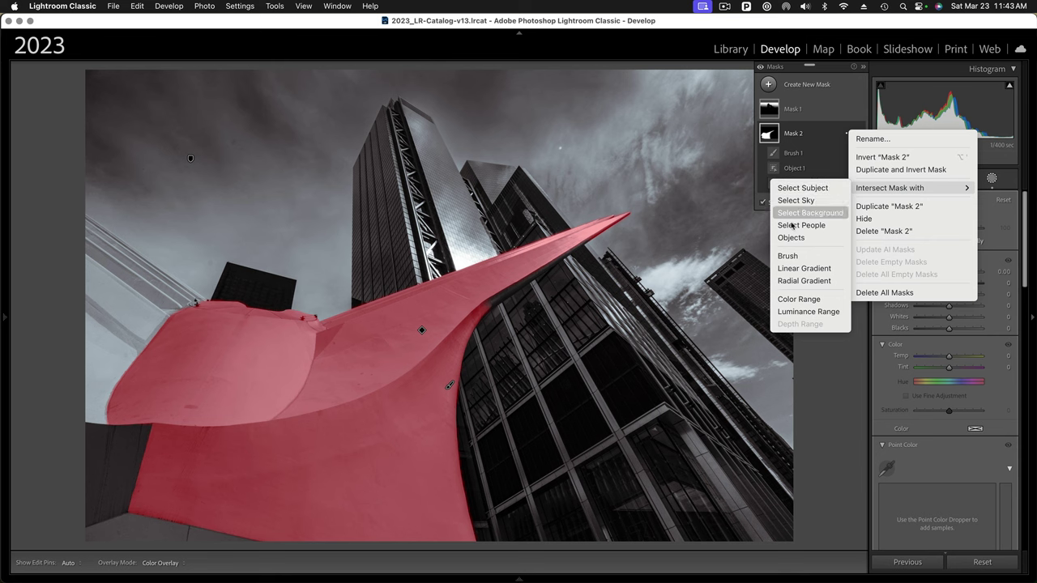
{"action": "left_click", "coordinate": [788, 268]}
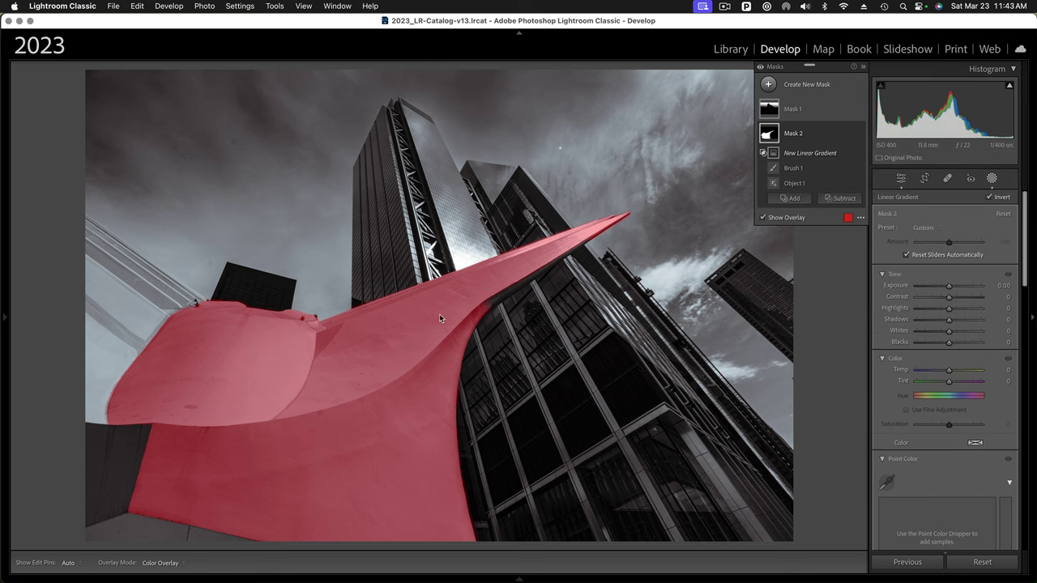
Step: Drag the gradient diagonally across the wing and set Whites 100 and Exposure 0.66
{"action": "mouse_move", "coordinate": [439, 314]}
{"action": "left_mouse_down"}
{"action": "mouse_move", "coordinate": [227, 432]}
{"action": "mouse_move", "coordinate": [182, 473]}
{"action": "left_mouse_up"}
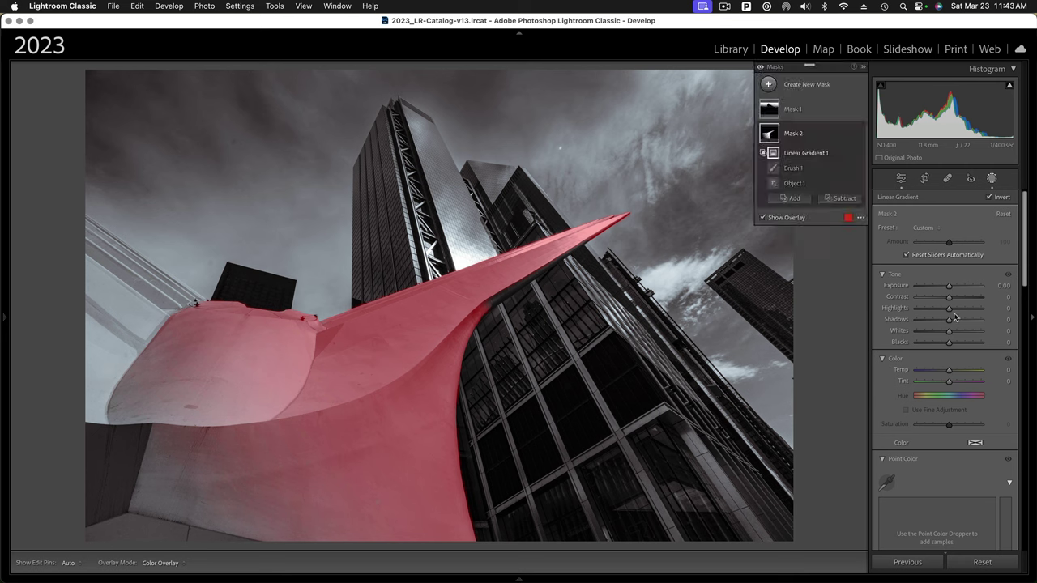
{"action": "left_click_drag", "start_coordinate": [949, 331], "coordinate": [985, 335]}
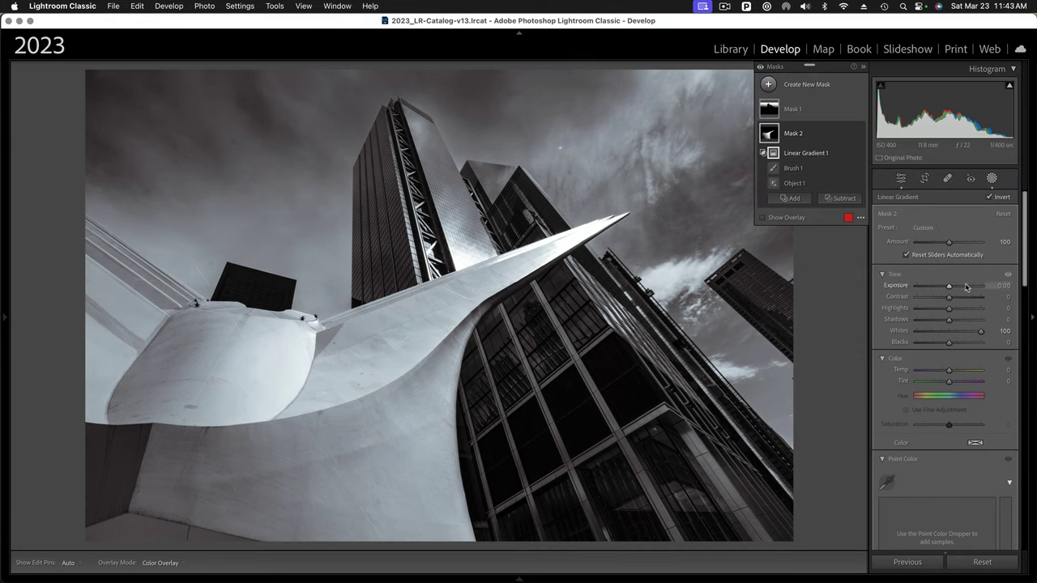
{"action": "left_click_drag", "start_coordinate": [949, 289], "coordinate": [955, 288]}
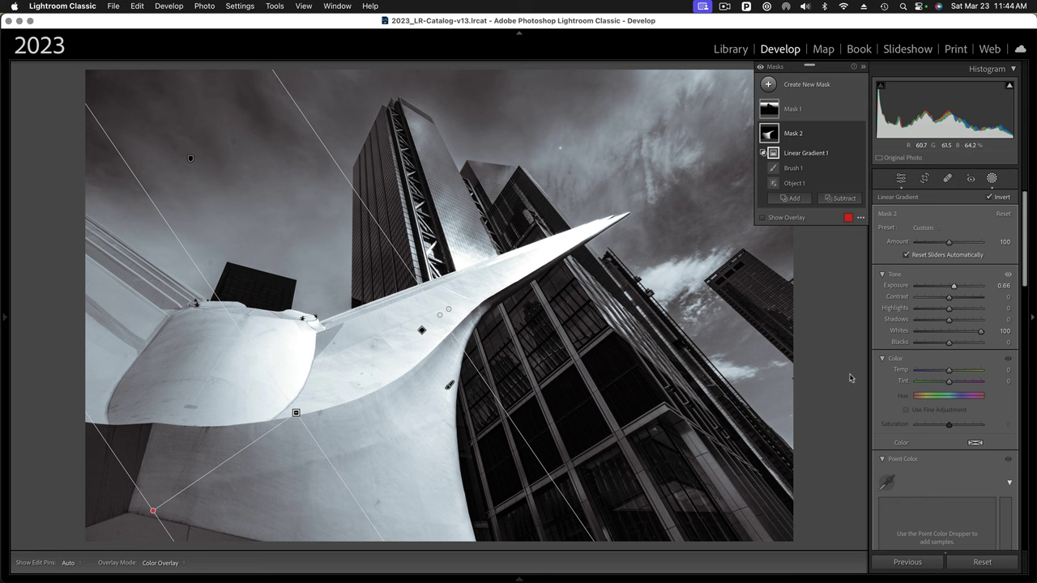
Step: Add Clarity 34 to the wing mask and close the Masking panel
{"action": "scroll", "coordinate": [952, 417], "scroll_direction": "down", "scroll_amount": 4}
{"action": "scroll", "coordinate": [954, 420], "scroll_direction": "down", "scroll_amount": 10}
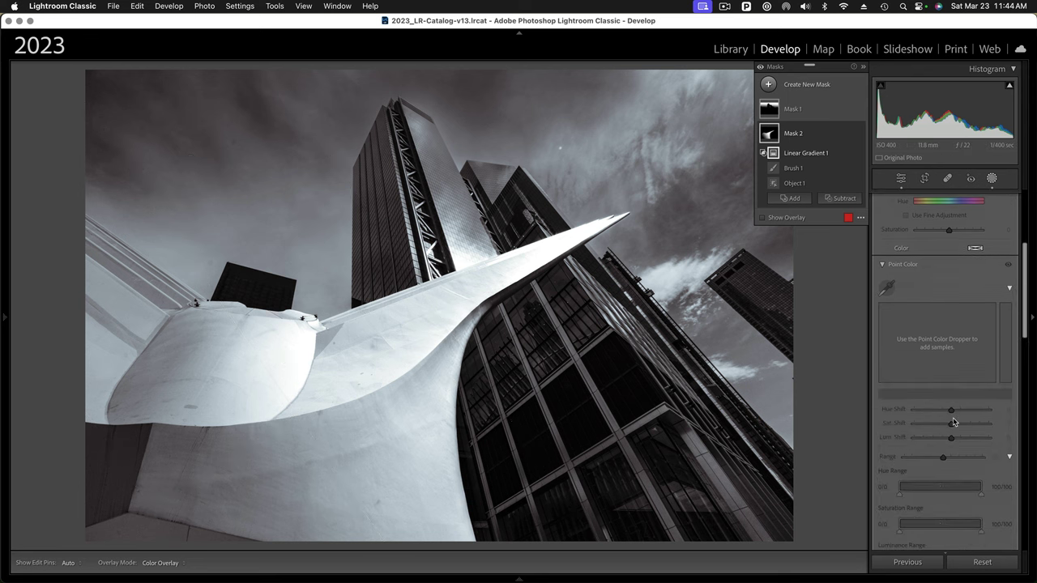
{"action": "scroll", "coordinate": [952, 417], "scroll_direction": "down", "scroll_amount": 4}
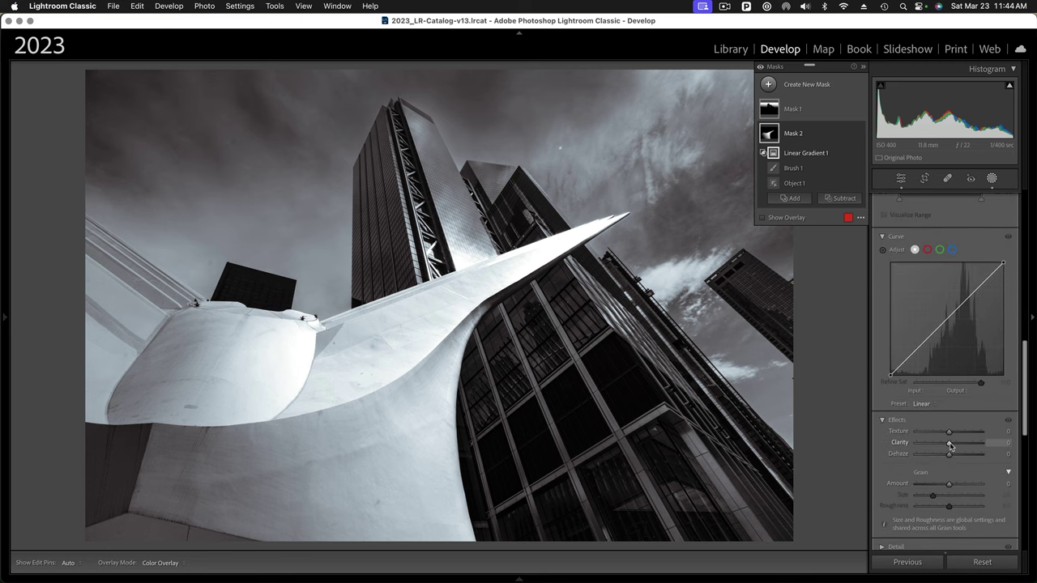
{"action": "left_click_drag", "start_coordinate": [950, 445], "coordinate": [960, 446]}
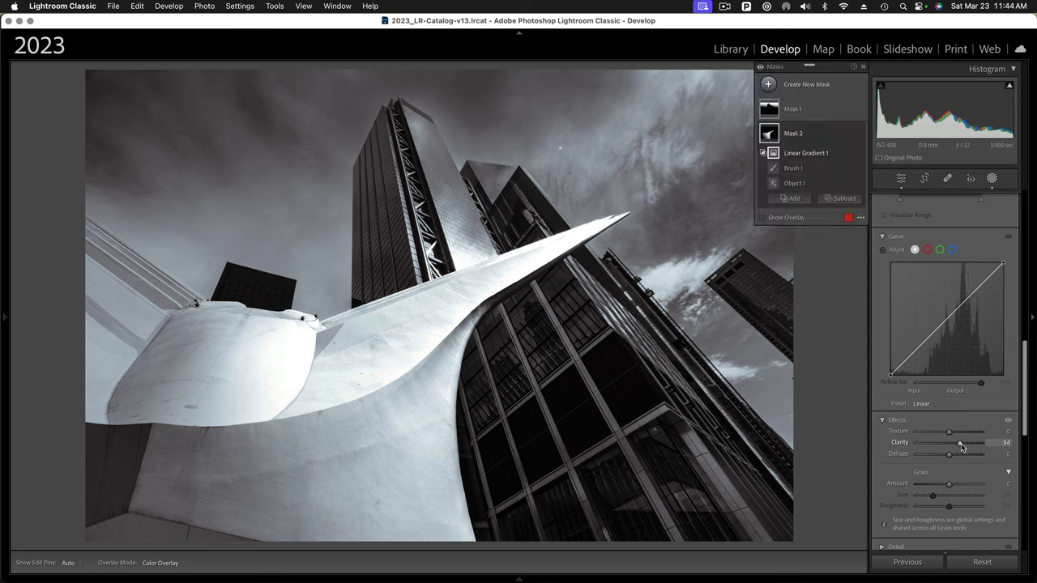
{"action": "left_click", "coordinate": [992, 179]}
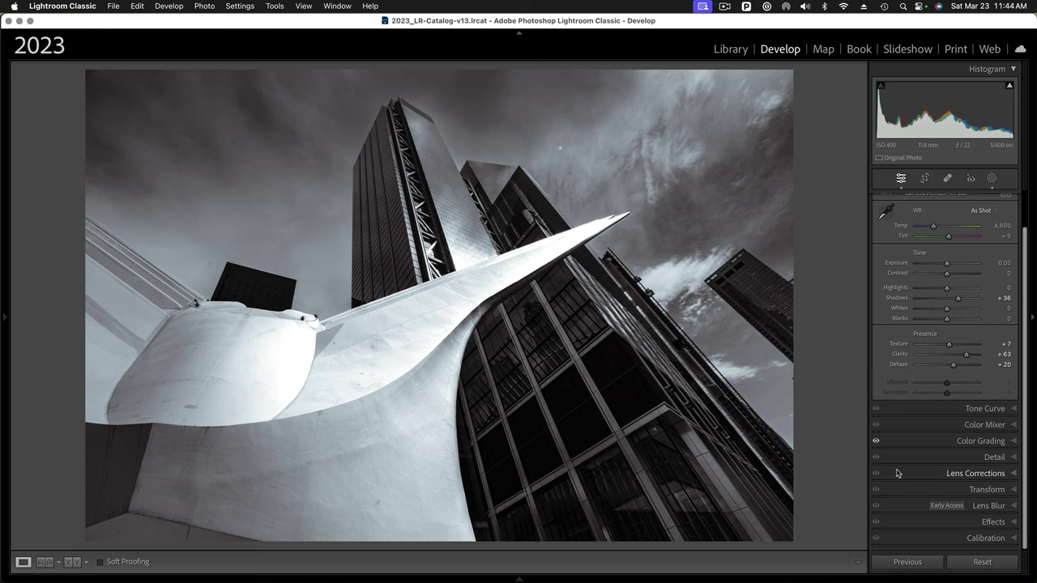
Step: Set the Effects panel's Post-Crop Vignetting Amount to −17
{"action": "left_click", "coordinate": [1014, 522]}
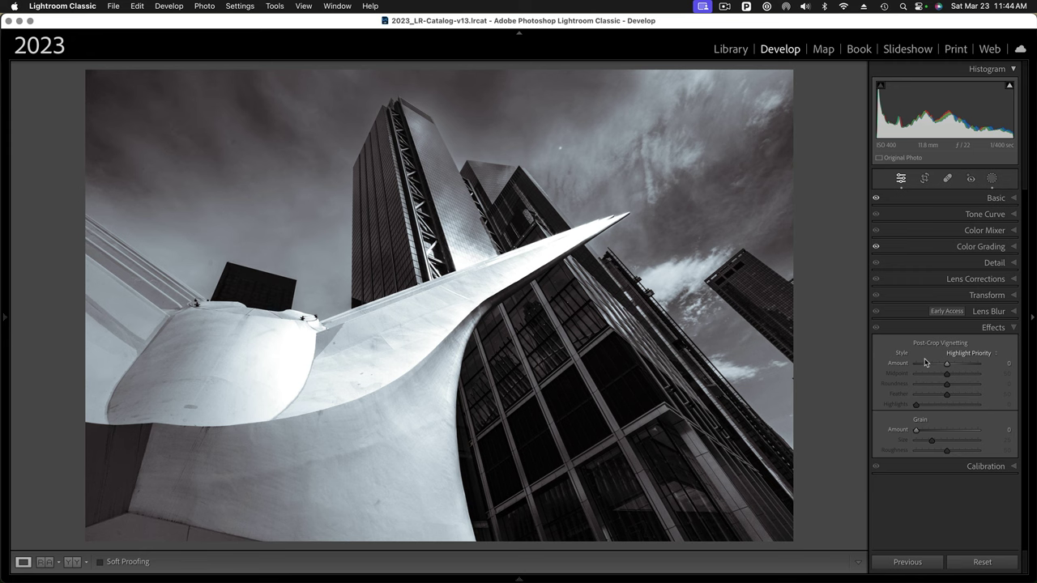
{"action": "left_click_drag", "start_coordinate": [947, 365], "coordinate": [942, 365]}
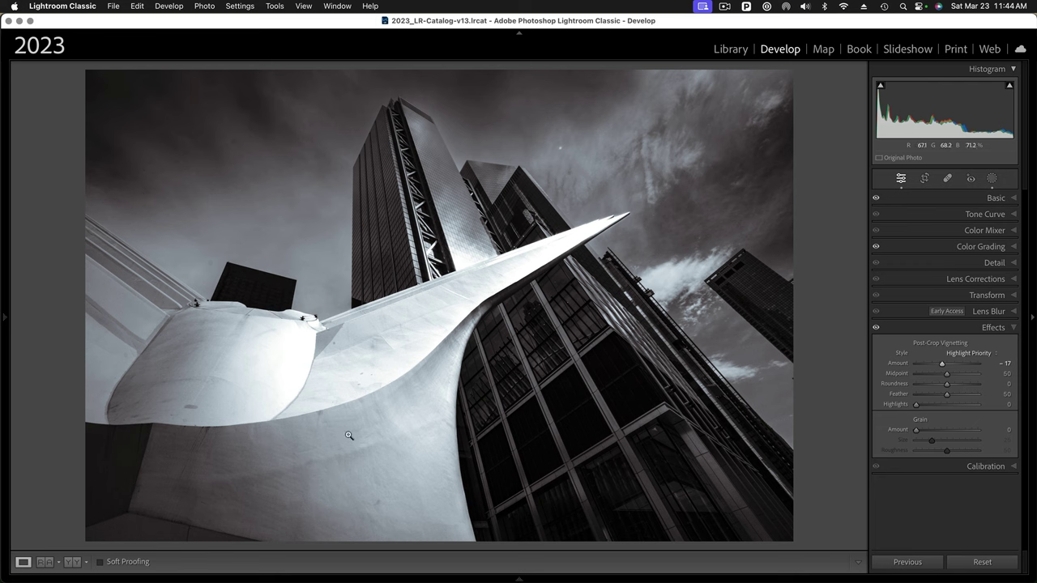
{"action": "mouse_move", "coordinate": [3, 316]}
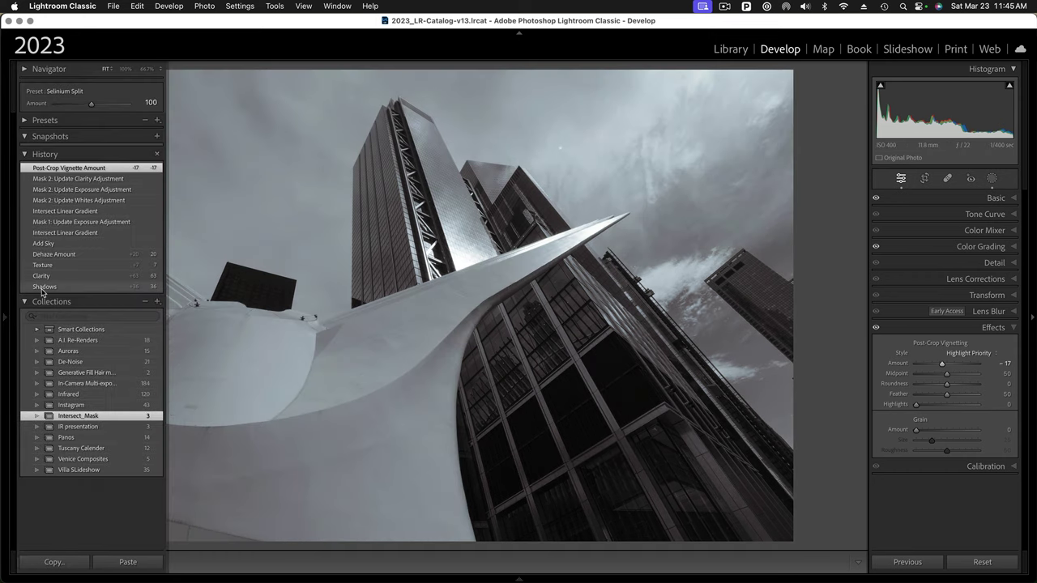
{"action": "left_click", "coordinate": [42, 289]}
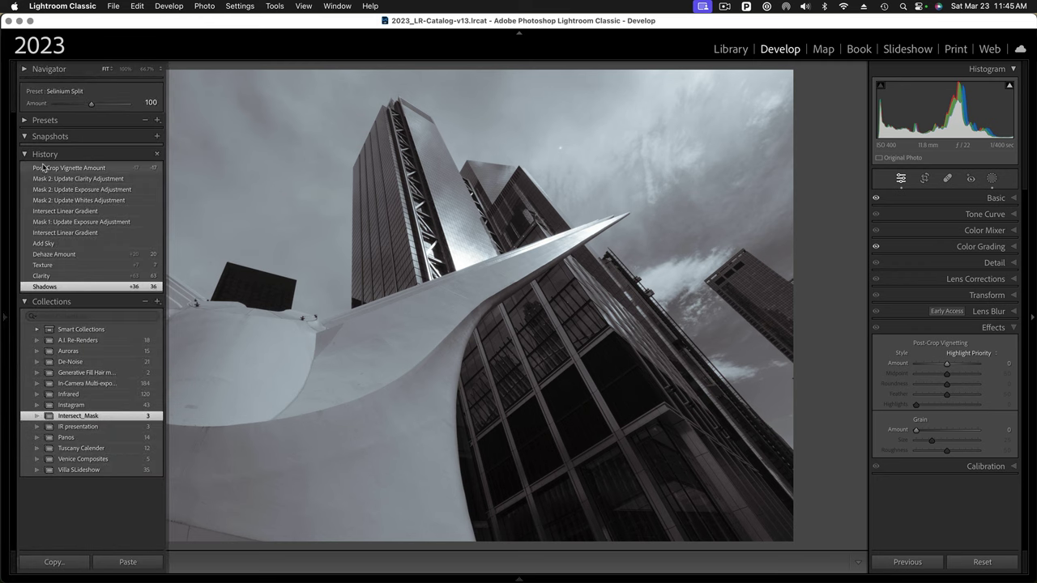
{"action": "left_click", "coordinate": [43, 168]}
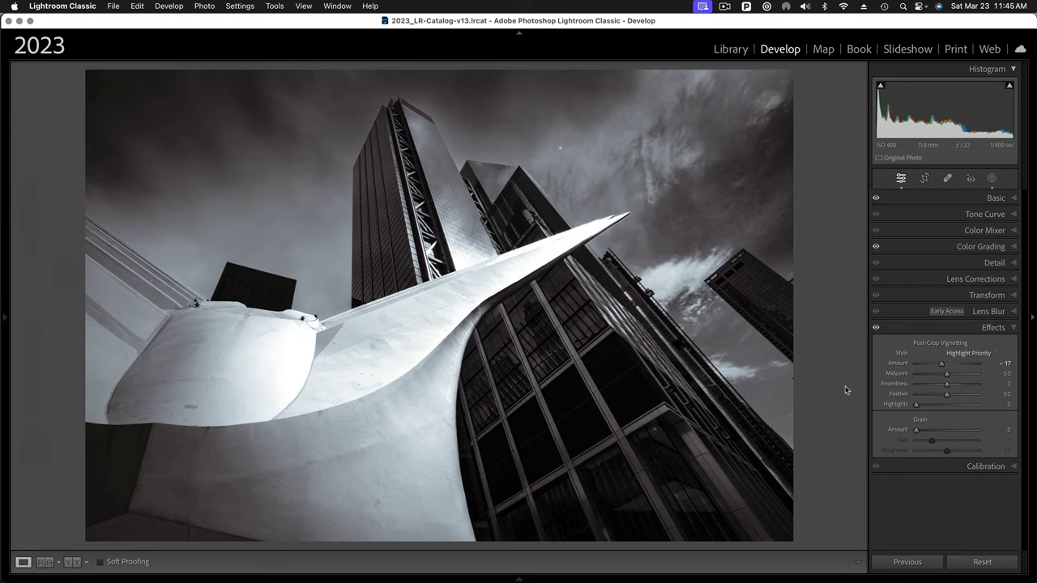
Step: Return to the Library Grid showing the edited skyscraper, church and curved building photos
{"action": "key", "text": "g"}
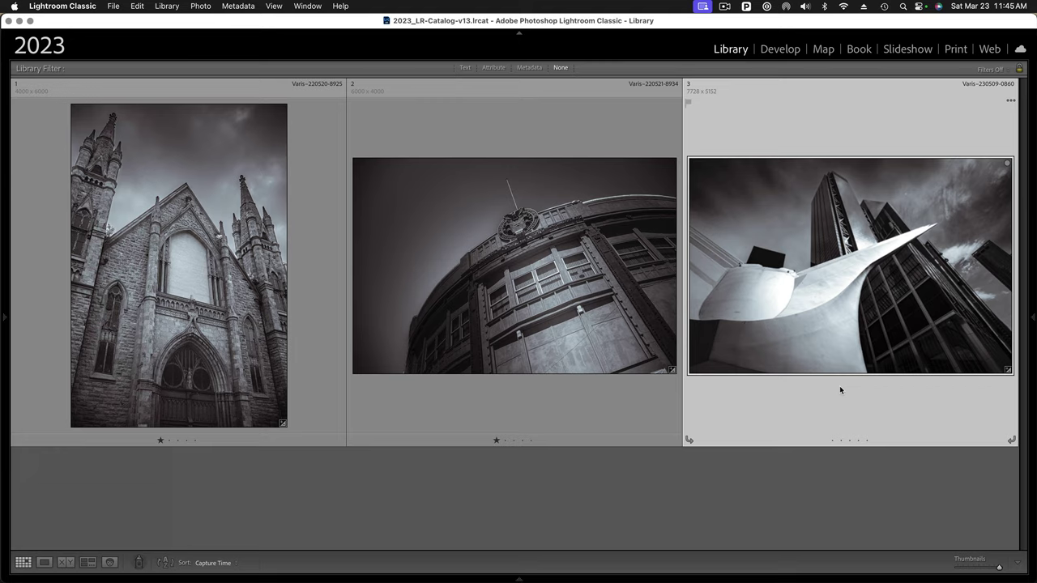